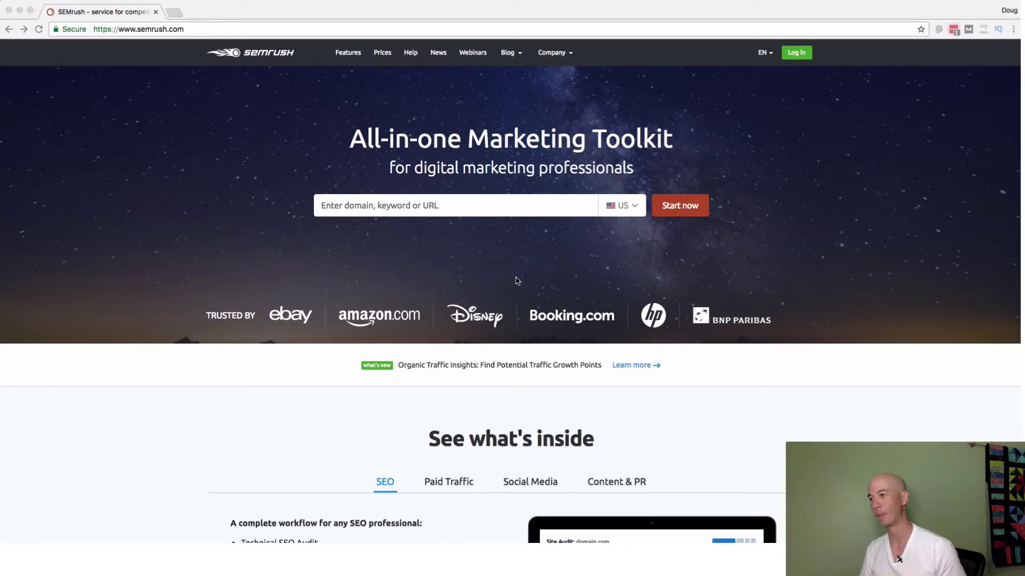
Scroll the homepage down to the See what's inside section listing Technical SEO Audit and Position tracking.
click(471, 210)
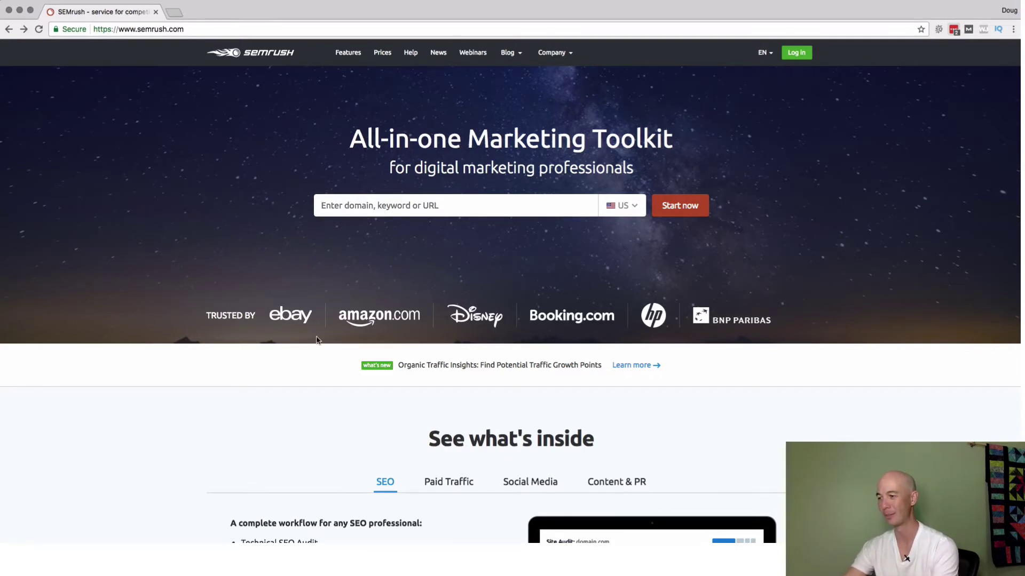
scroll(187, 330, down, 7)
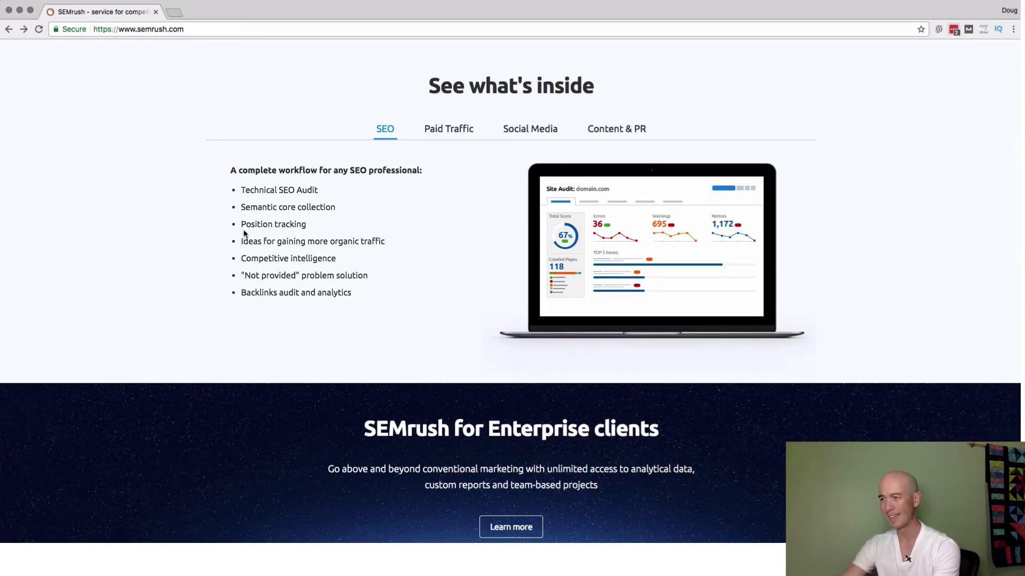
View the Paid Traffic, Social Media, then Content & PR feature lists under See what's inside.
click(441, 132)
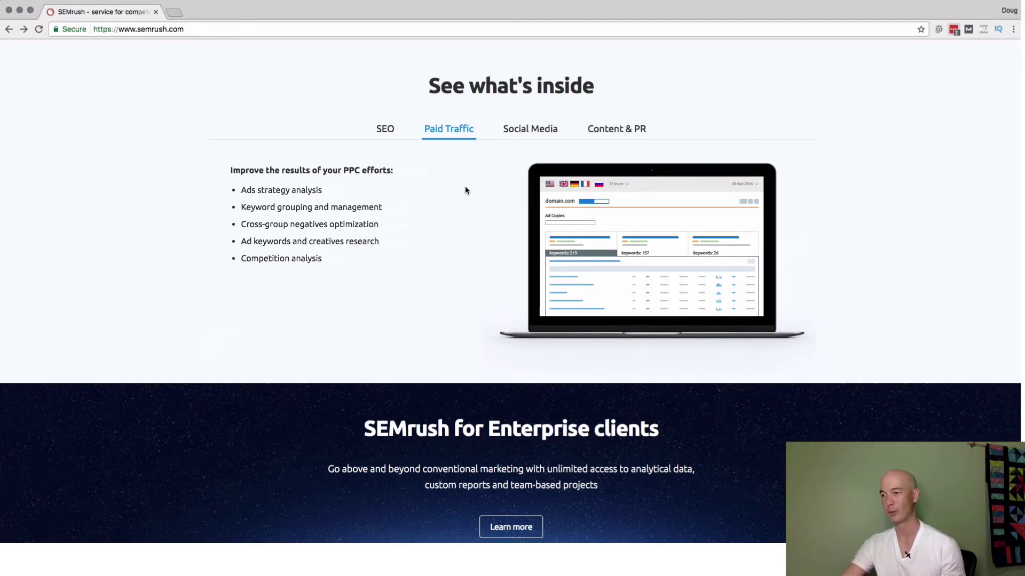
click(526, 135)
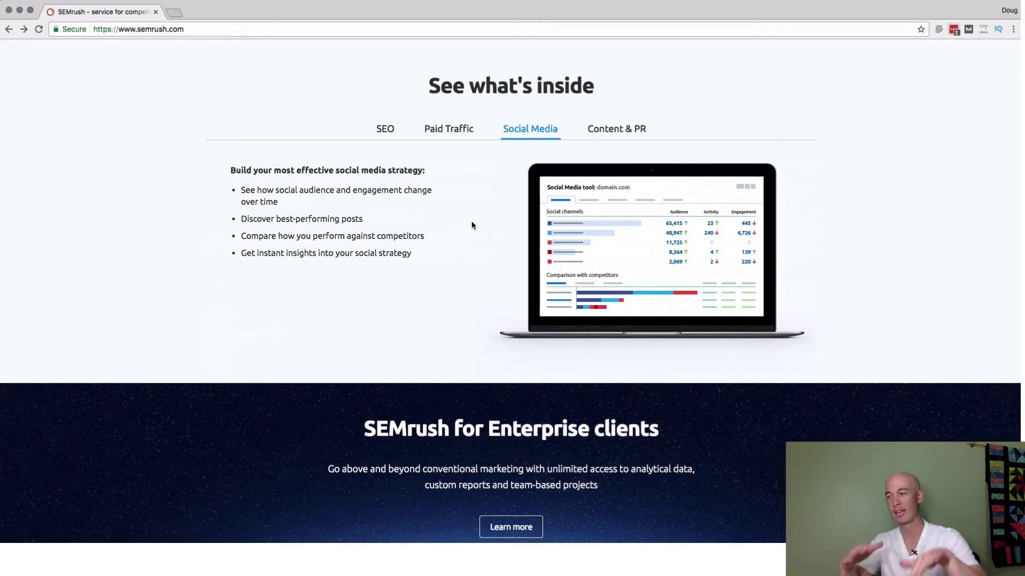
click(631, 131)
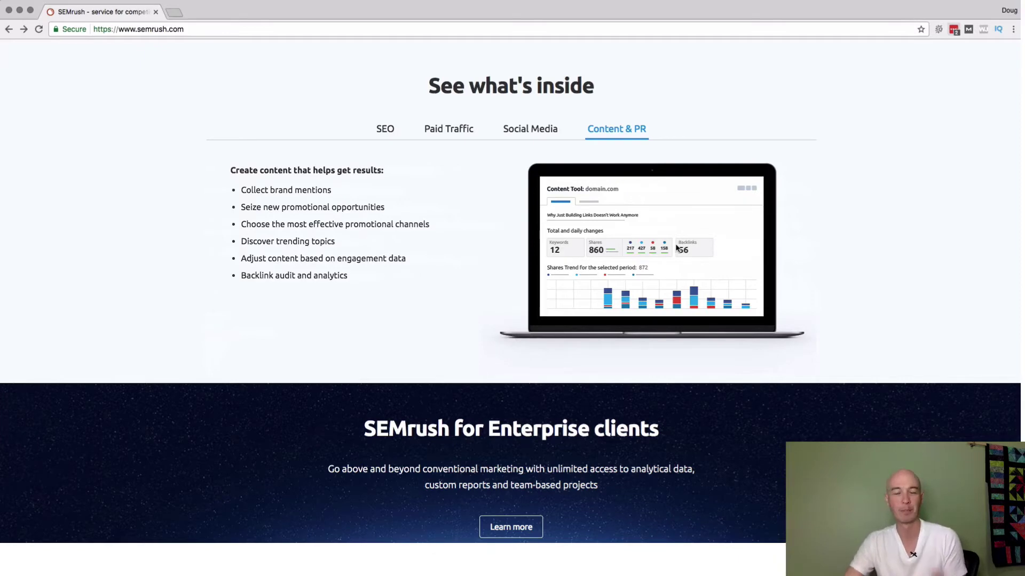
Switch the feature overview back to SEO, scroll to the footer, then return toward the top.
scroll(472, 233, down, 1)
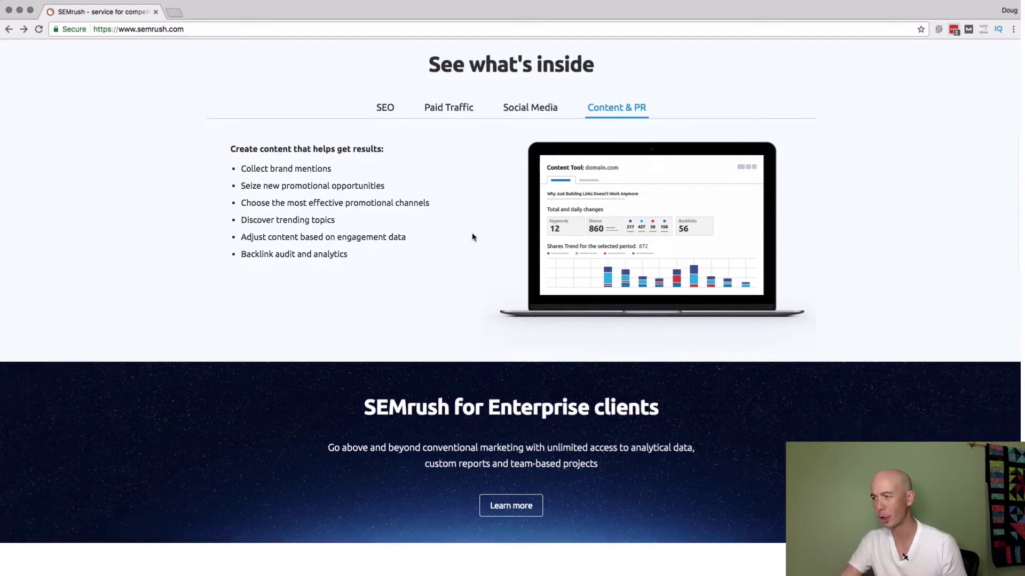
click(386, 120)
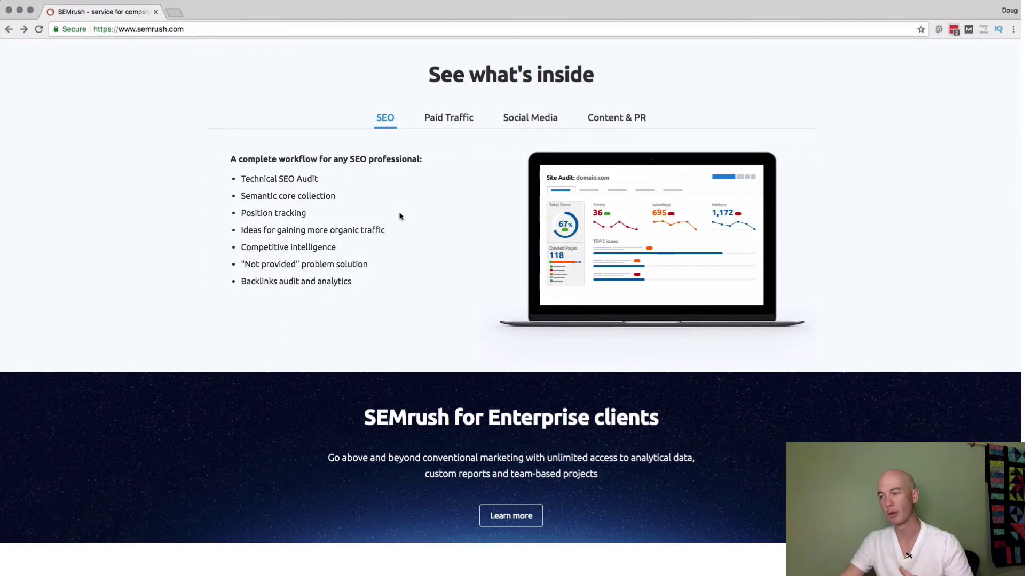
scroll(468, 223, down, 5)
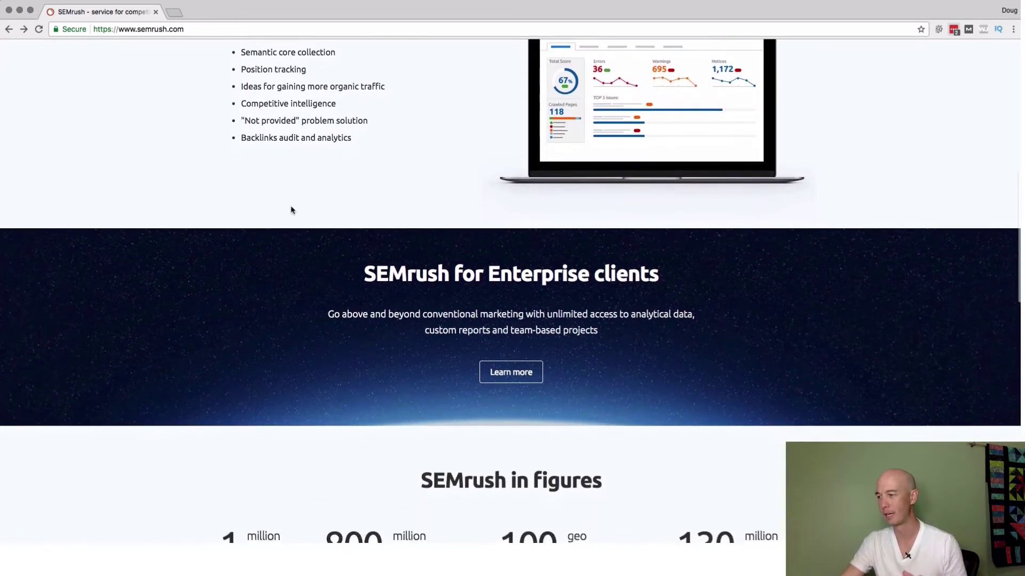
scroll(292, 210, down, 13)
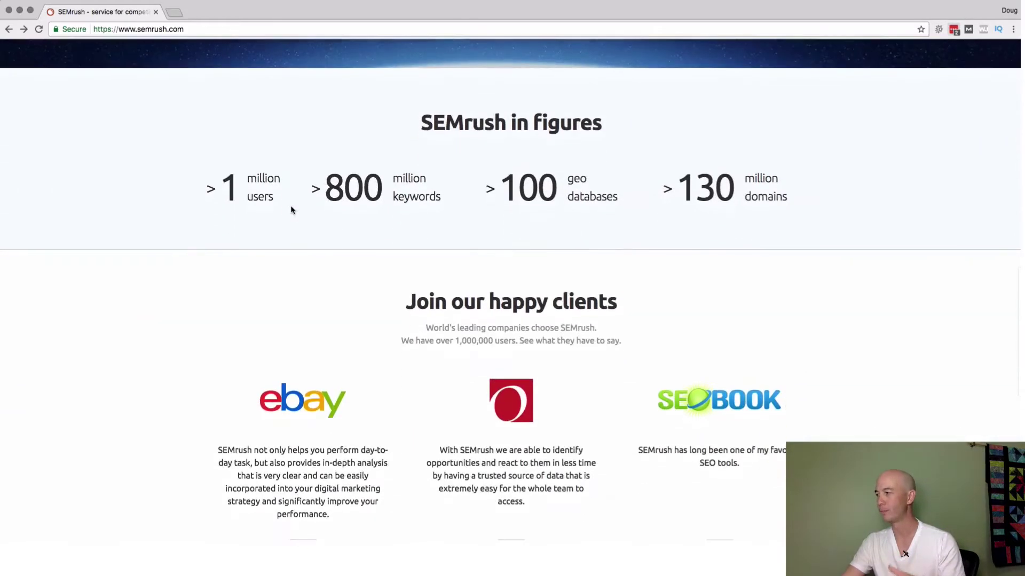
scroll(292, 210, down, 10)
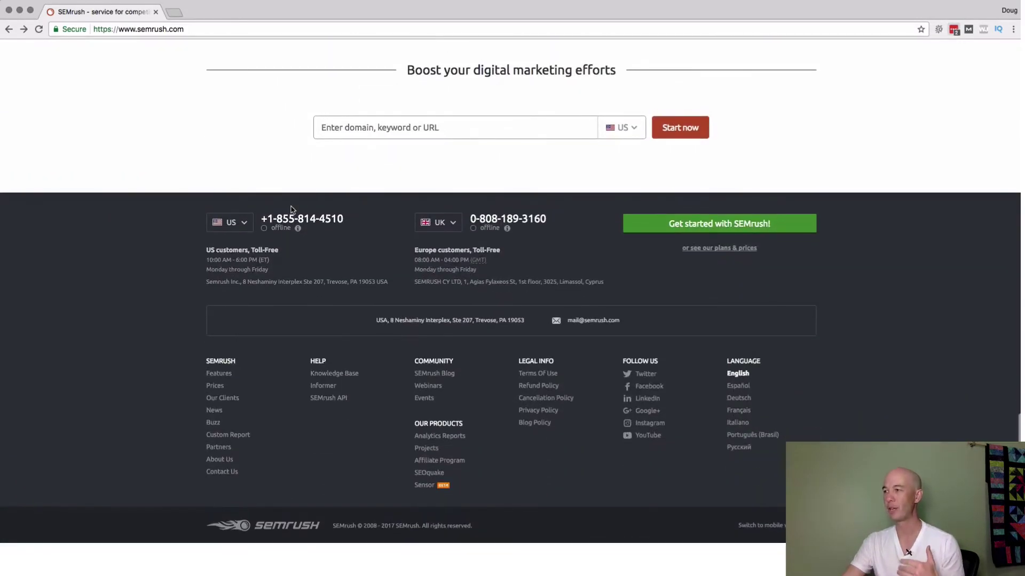
scroll(292, 210, up, 6)
scroll(292, 210, up, 20)
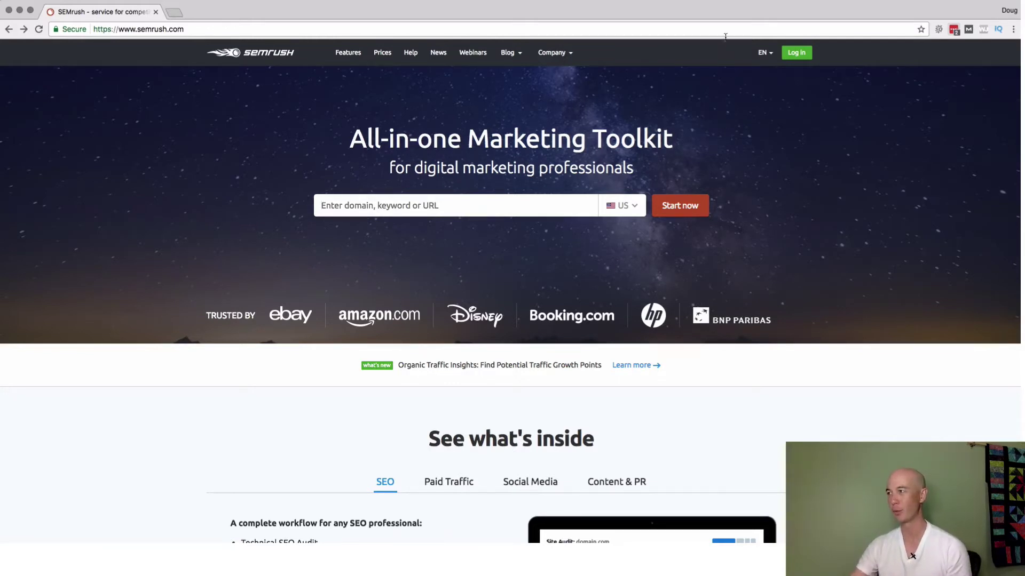
Analyse thewirecutter.com with the United States database to open its Domain Overview.
click(722, 3)
click(722, 32)
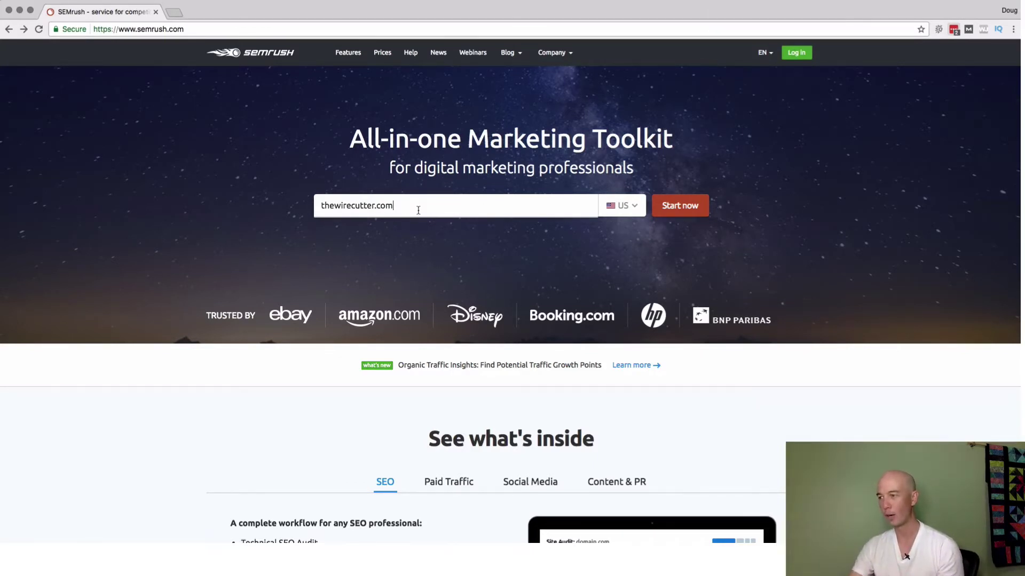
click(632, 212)
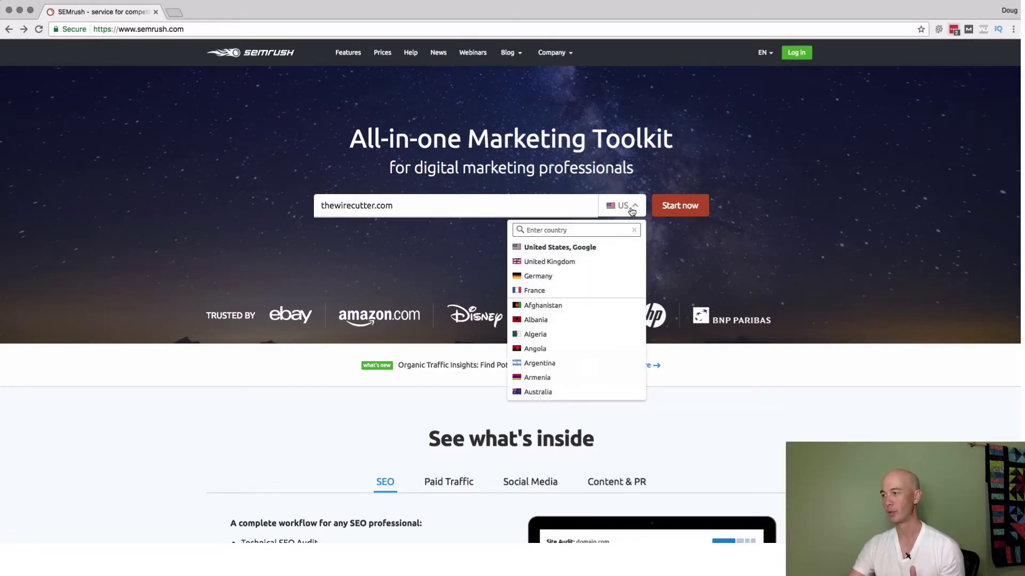
click(584, 249)
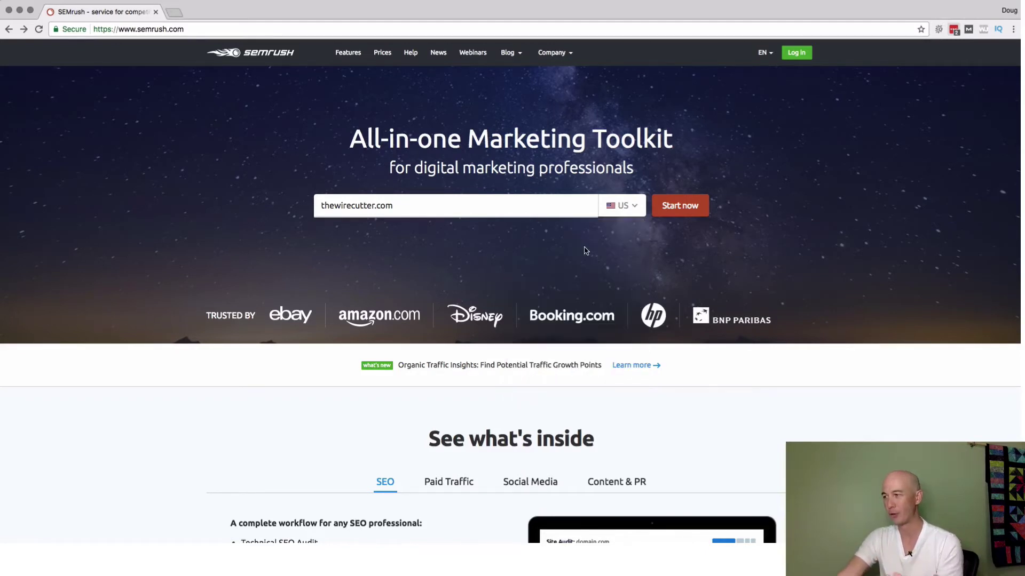
click(689, 211)
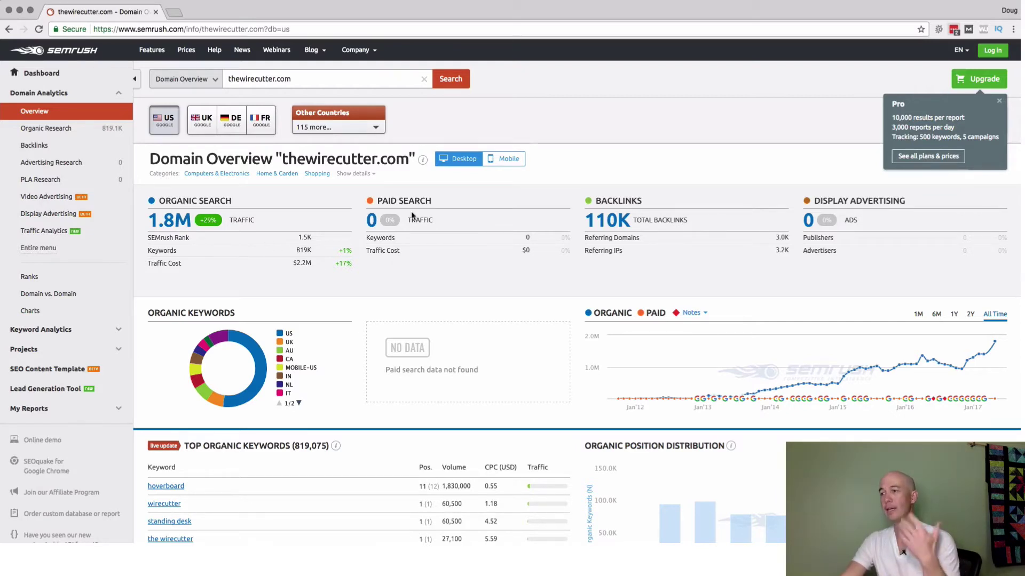
mouse_move(390, 202)
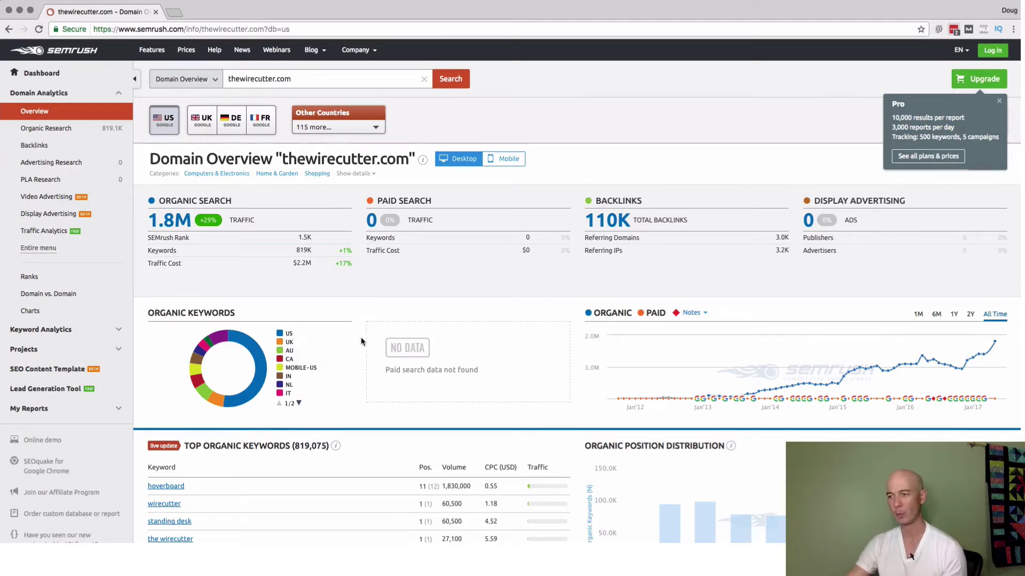
mouse_move(209, 382)
mouse_move(260, 396)
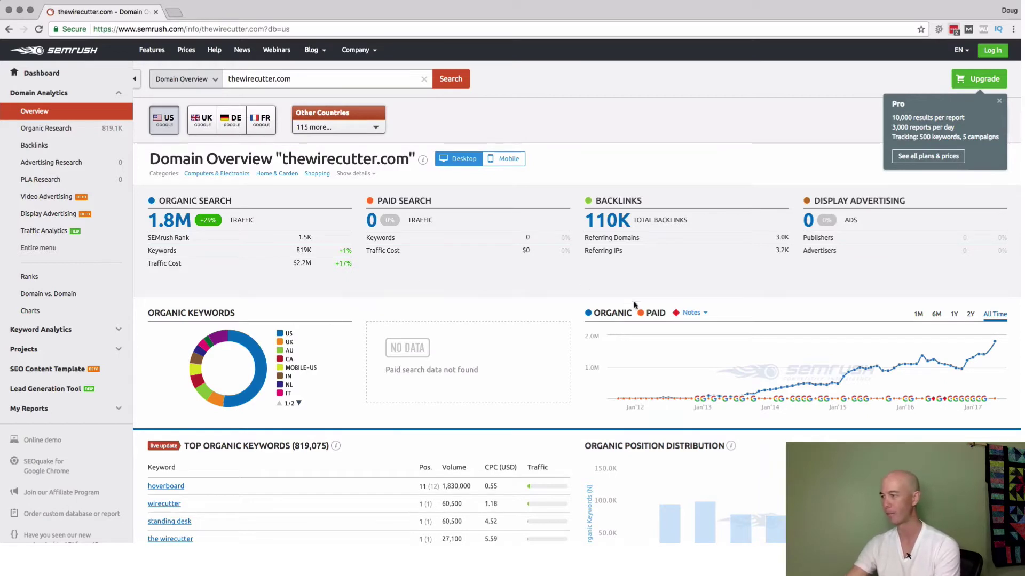
mouse_move(699, 401)
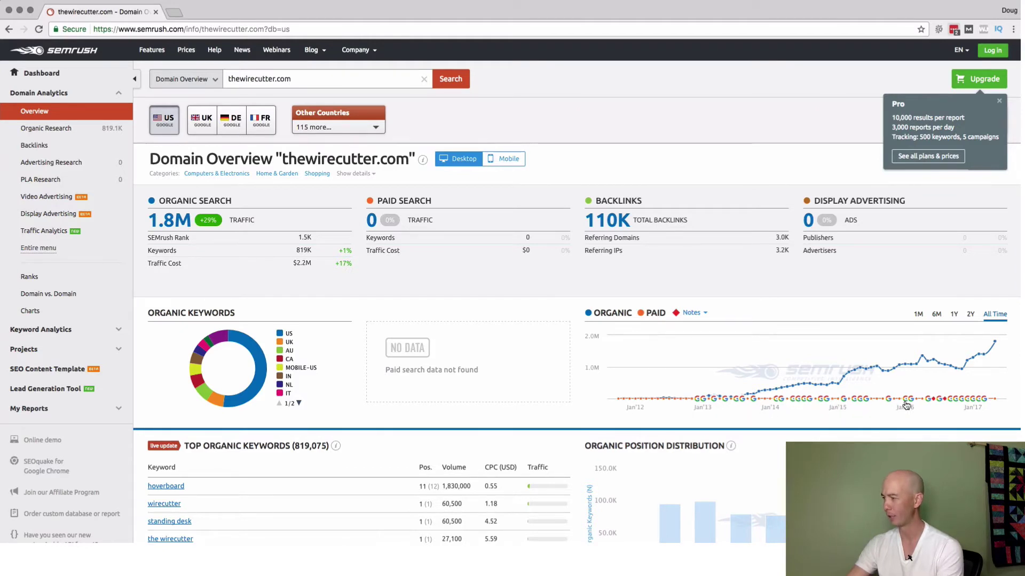
mouse_move(985, 377)
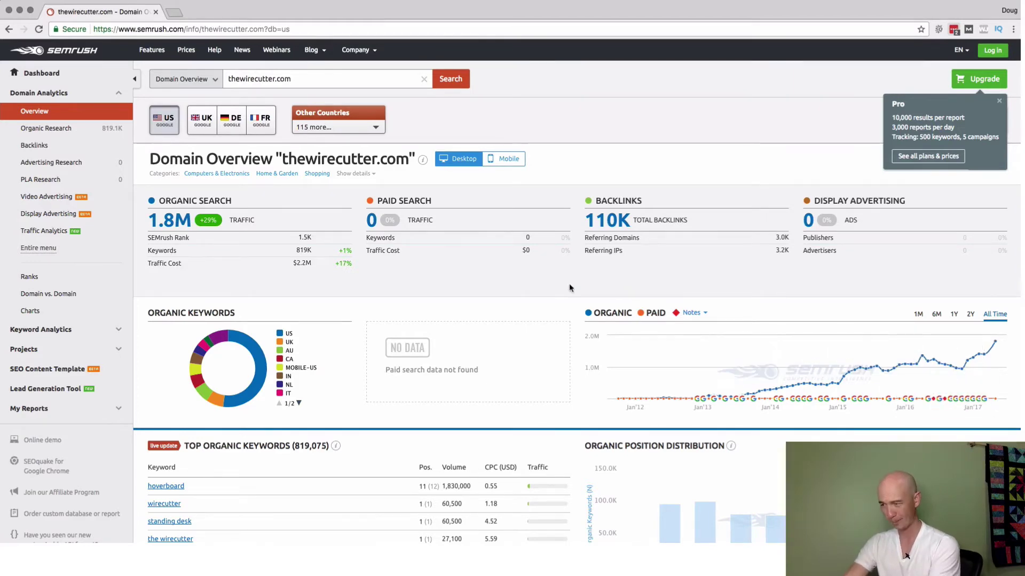
scroll(568, 287, down, 5)
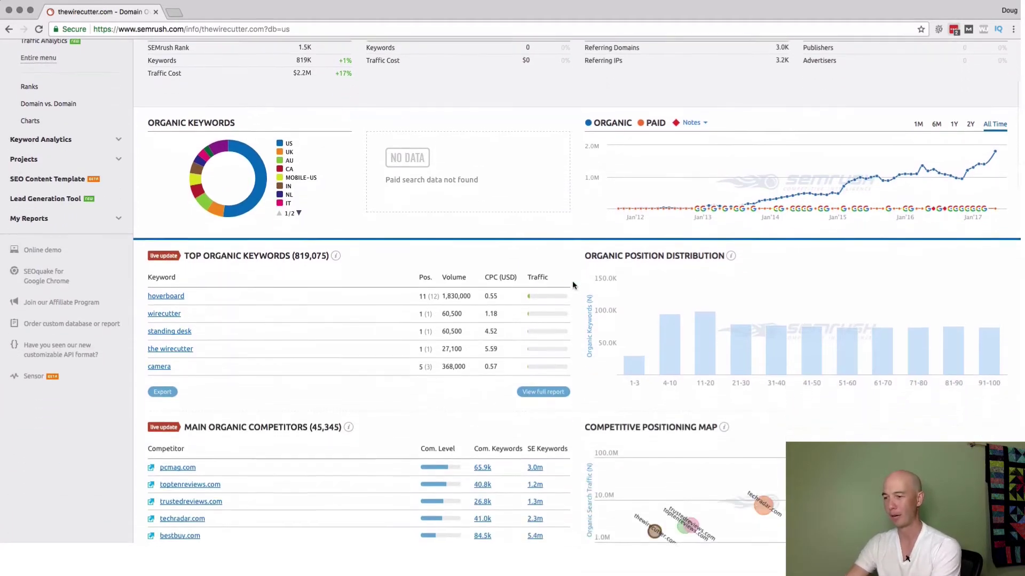
scroll(572, 281, down, 3)
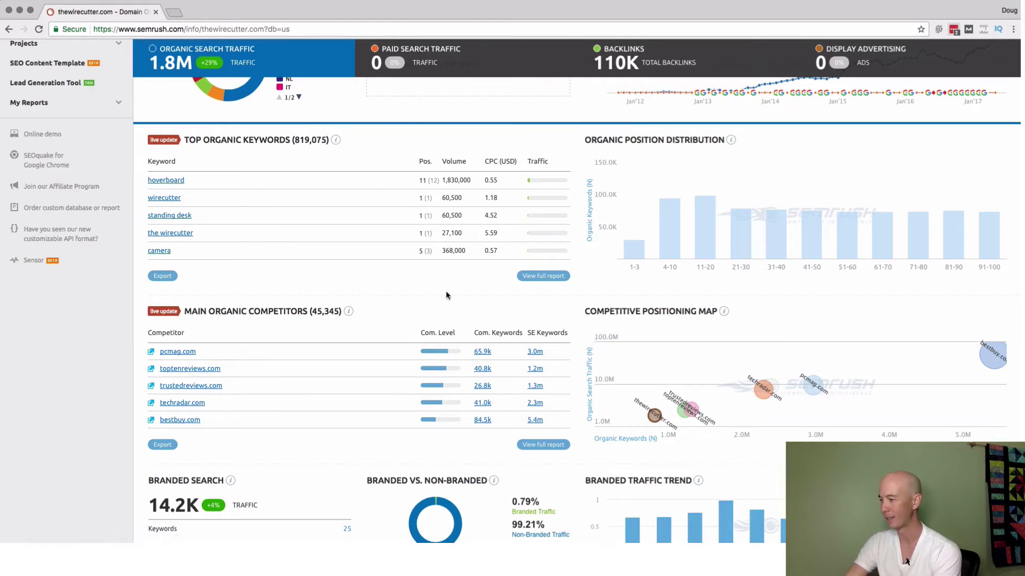
mouse_move(700, 263)
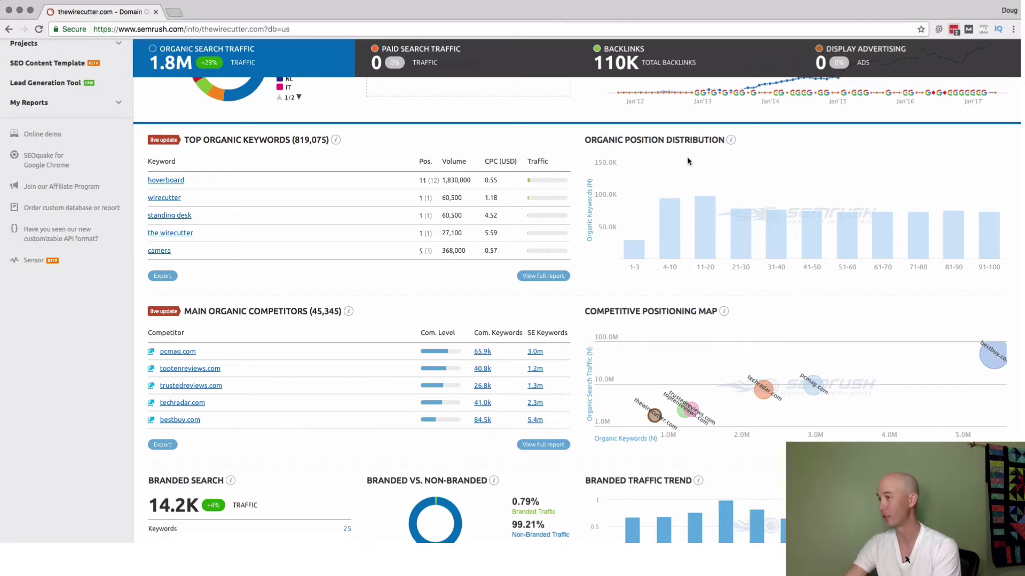
mouse_move(630, 258)
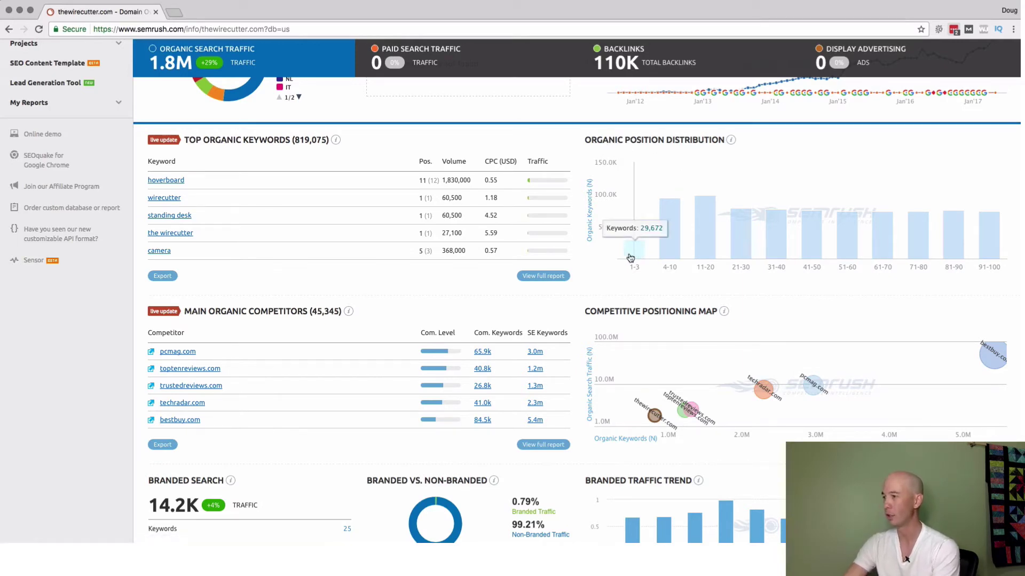
scroll(463, 231, up, 4)
scroll(464, 235, up, 1)
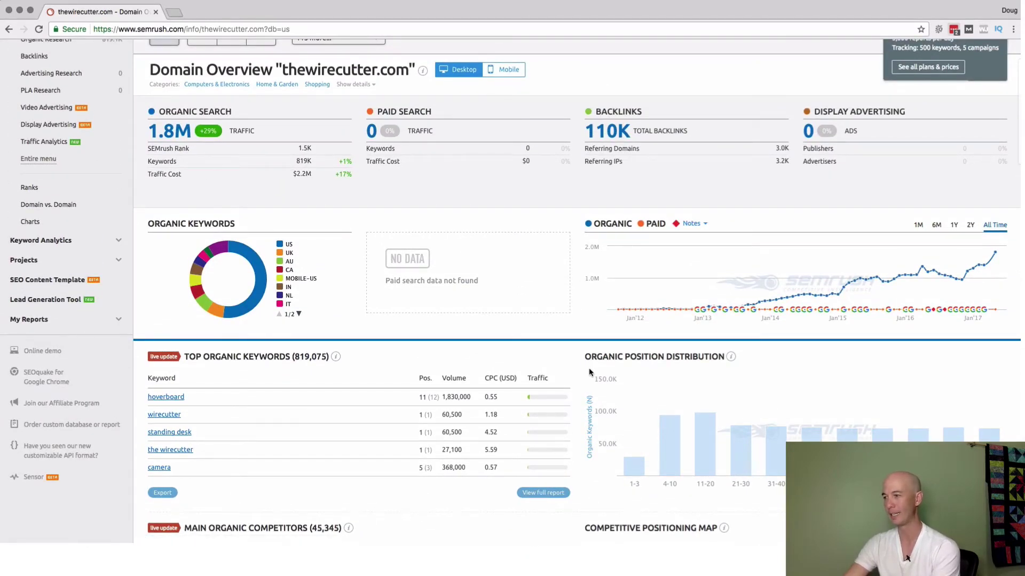
mouse_move(636, 464)
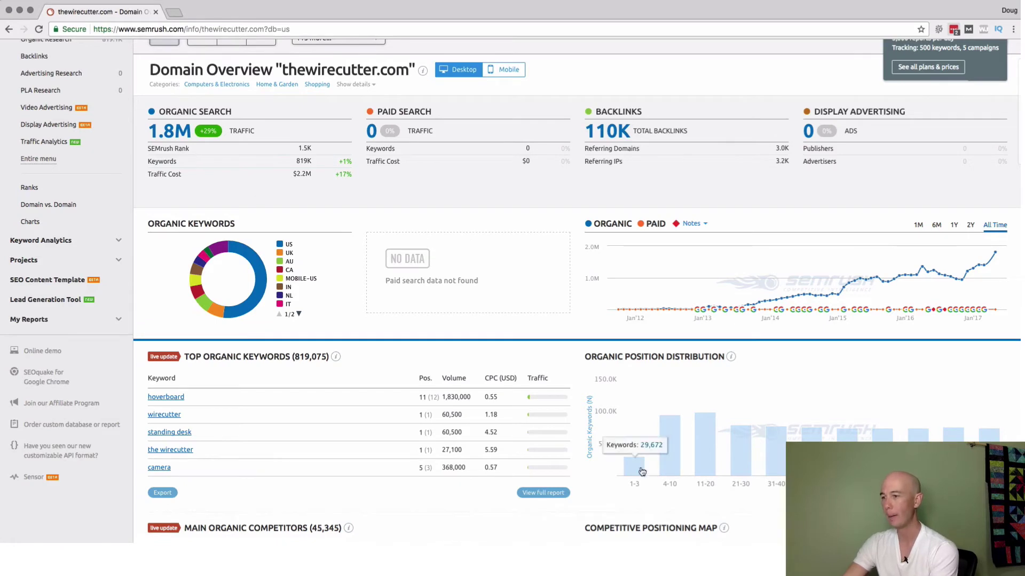
scroll(585, 421, down, 7)
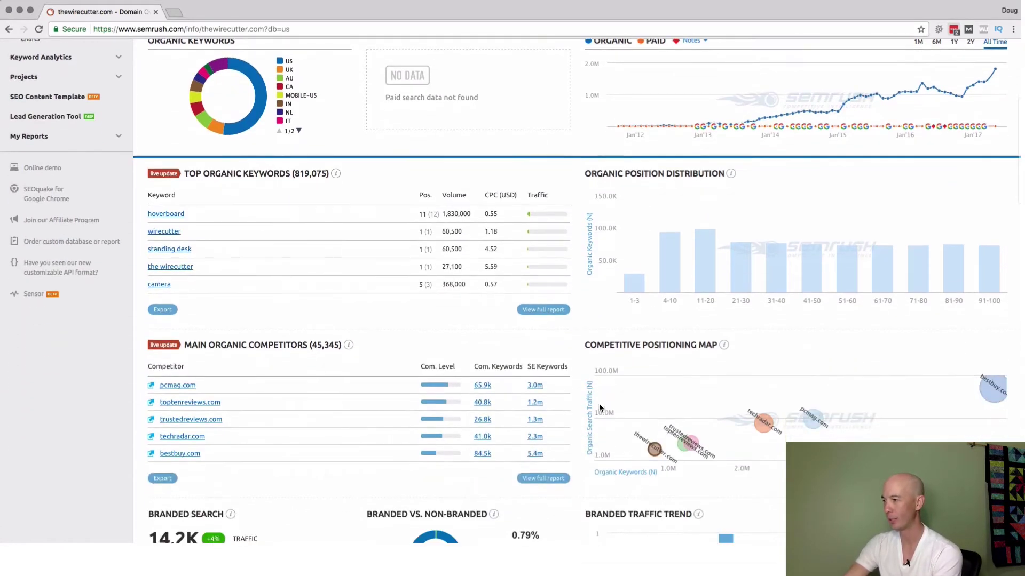
mouse_move(643, 289)
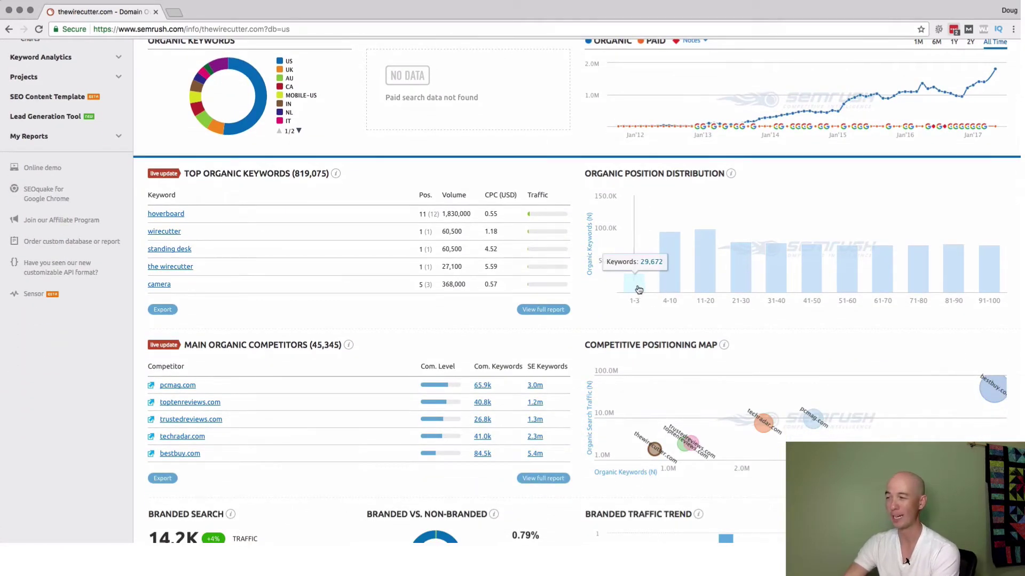
mouse_move(674, 288)
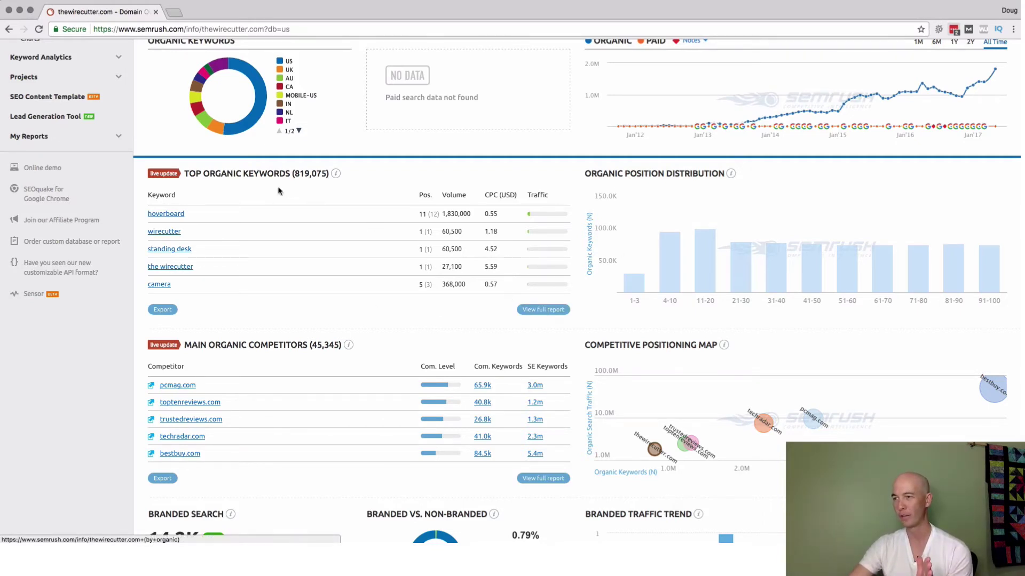
mouse_move(335, 173)
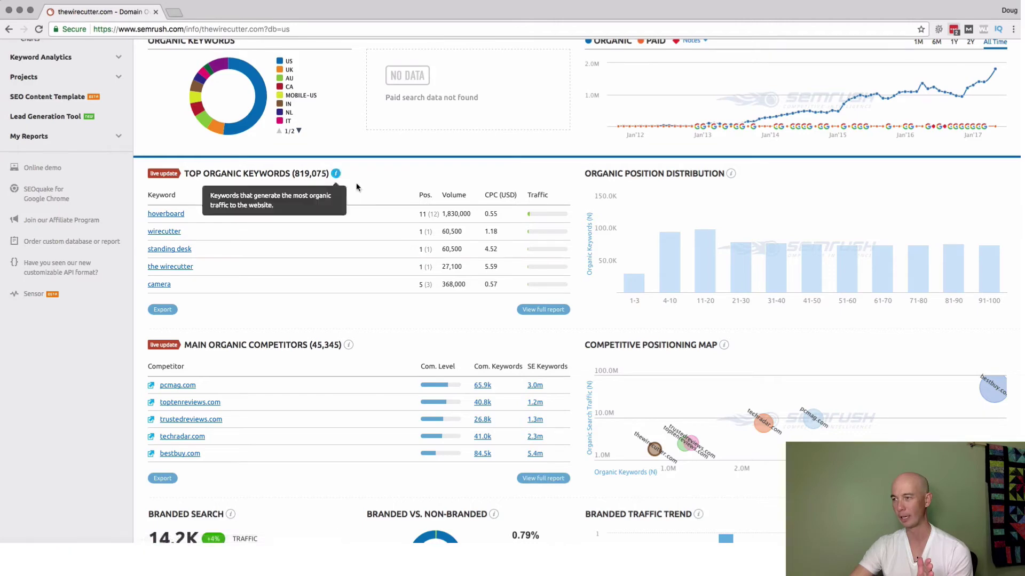
Open the full Organic Search Positions report of thewirecutter.com's 819,075 keywords, led by hoverboard.
click(543, 309)
click(709, 3)
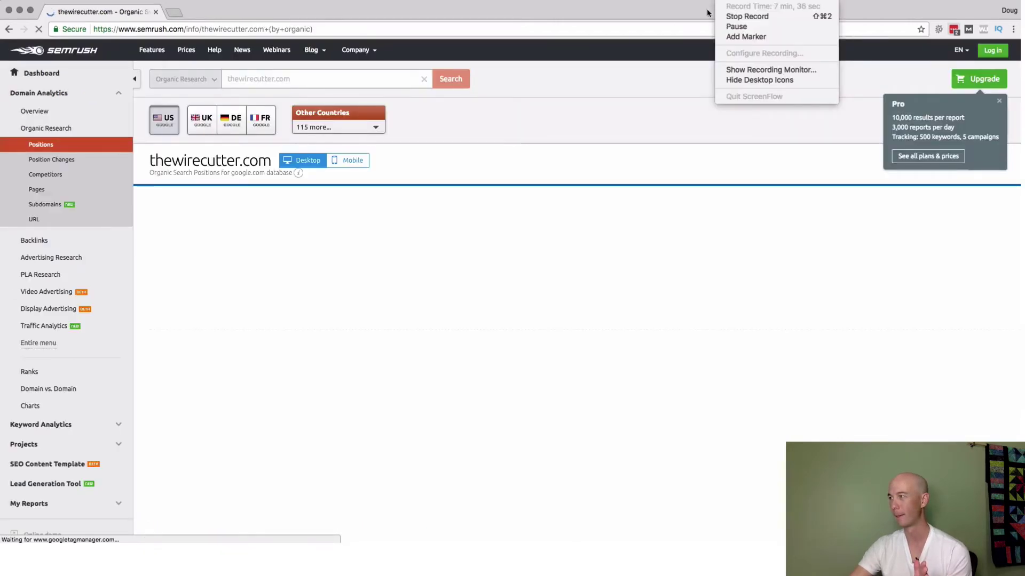
click(726, 36)
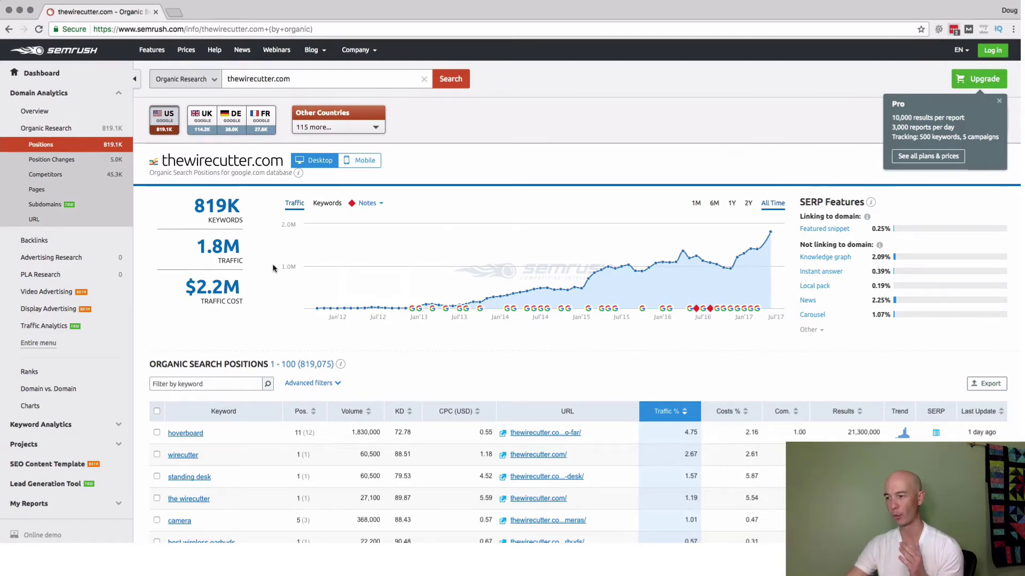
scroll(273, 267, down, 3)
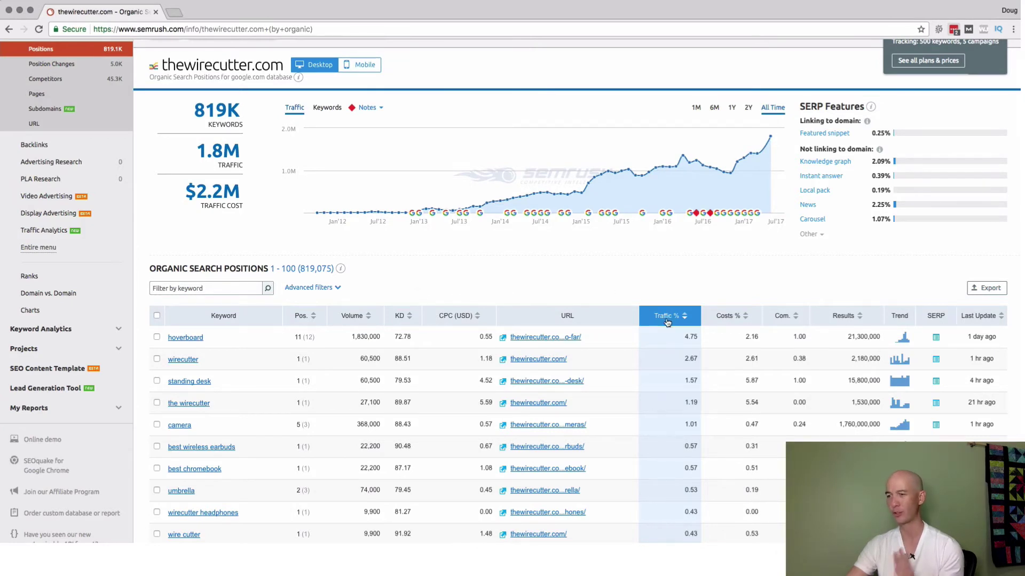
mouse_move(667, 322)
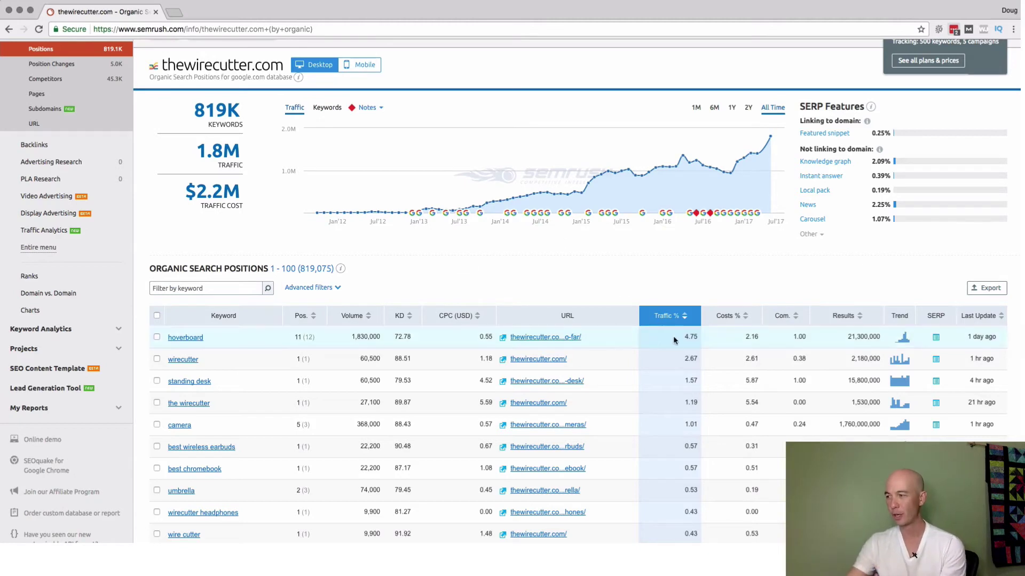
Scroll the keyword table and inspect the KD and CPC column headers.
scroll(676, 337, down, 2)
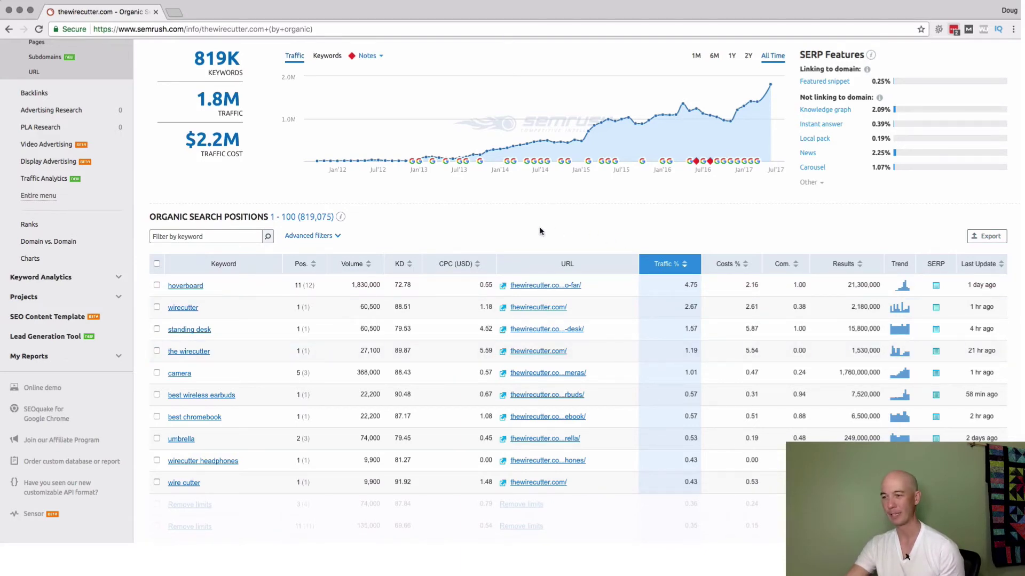
scroll(521, 231, down, 1)
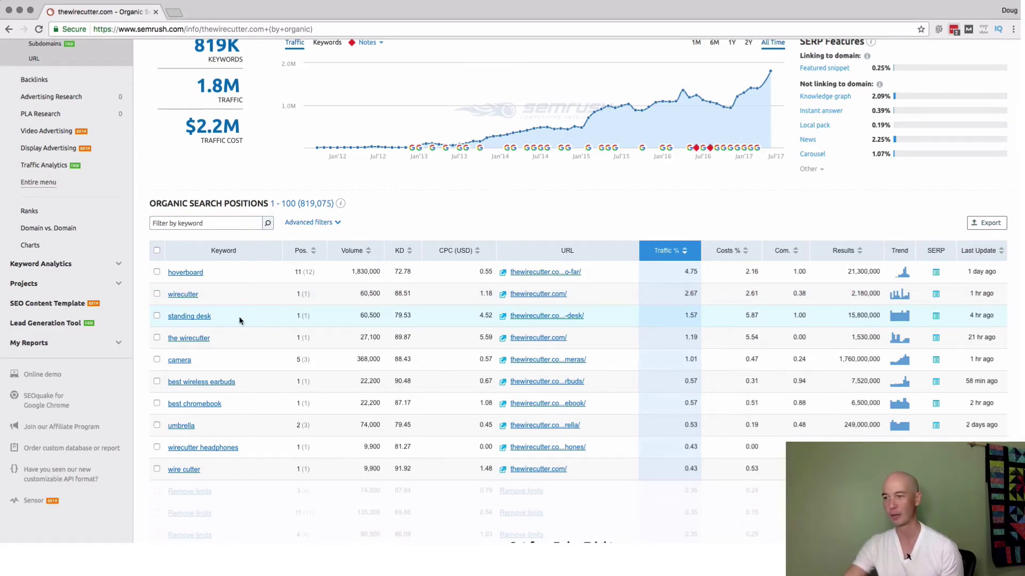
mouse_move(211, 321)
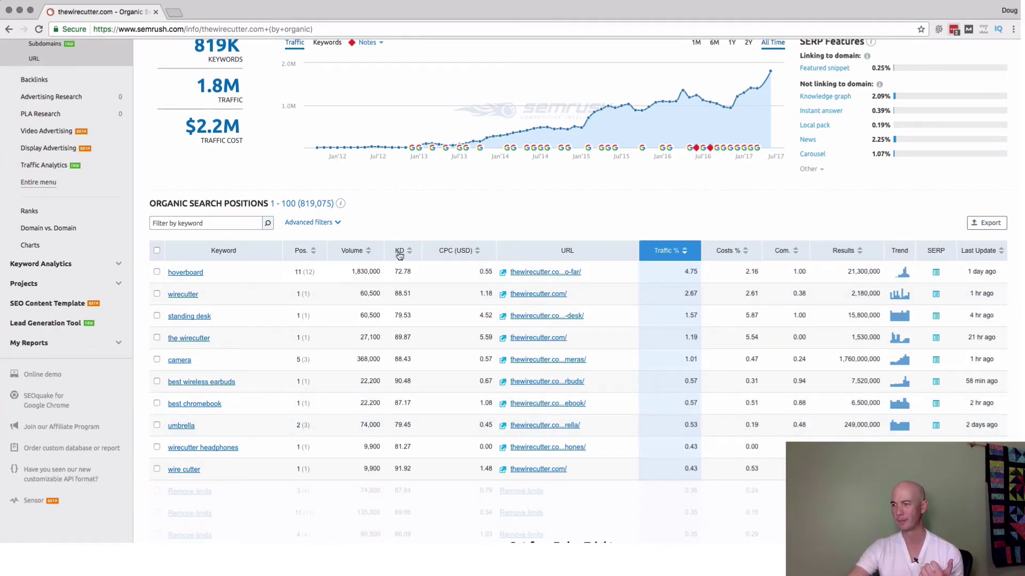
mouse_move(405, 255)
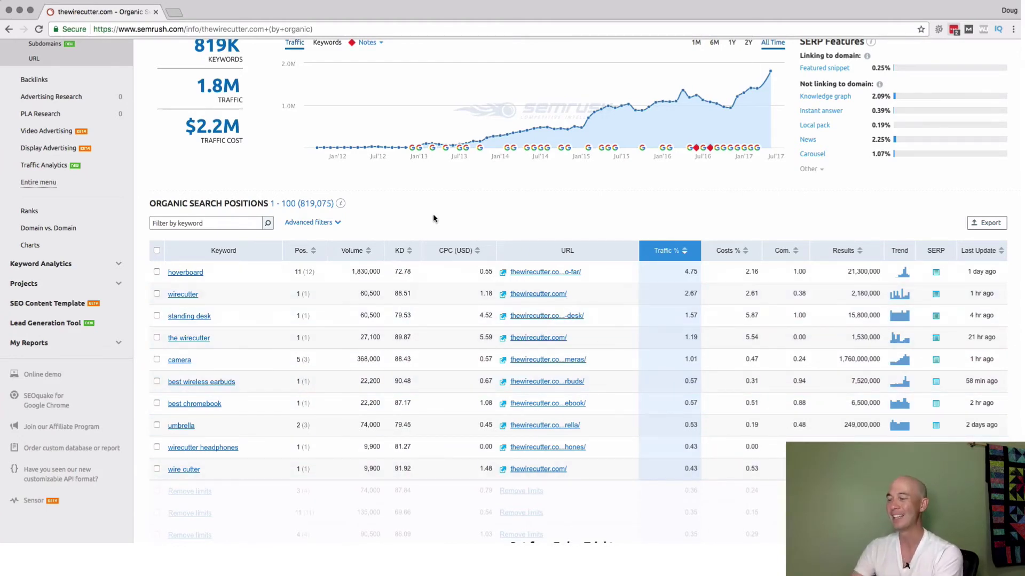
mouse_move(470, 259)
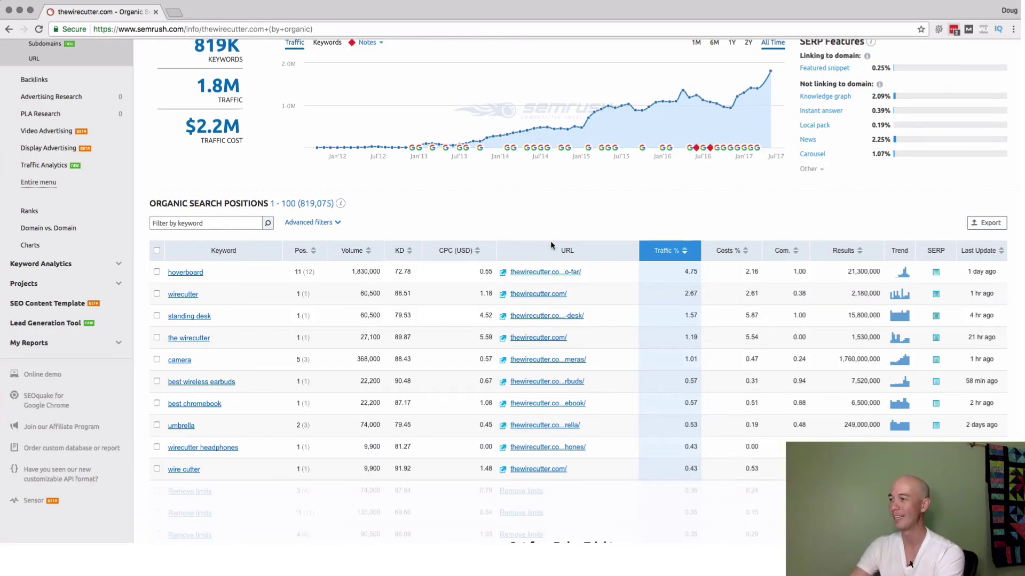
click(501, 319)
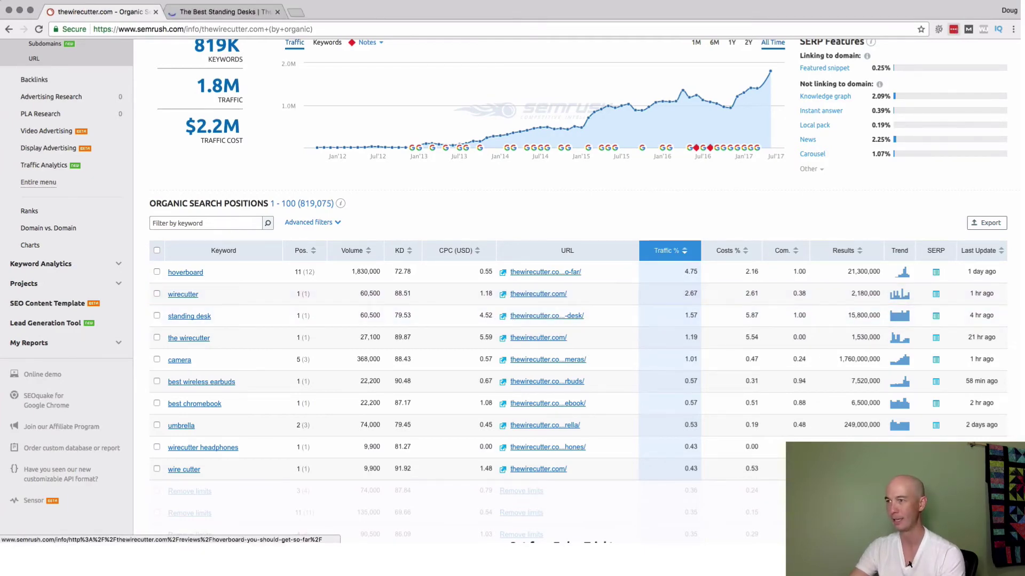
click(253, 17)
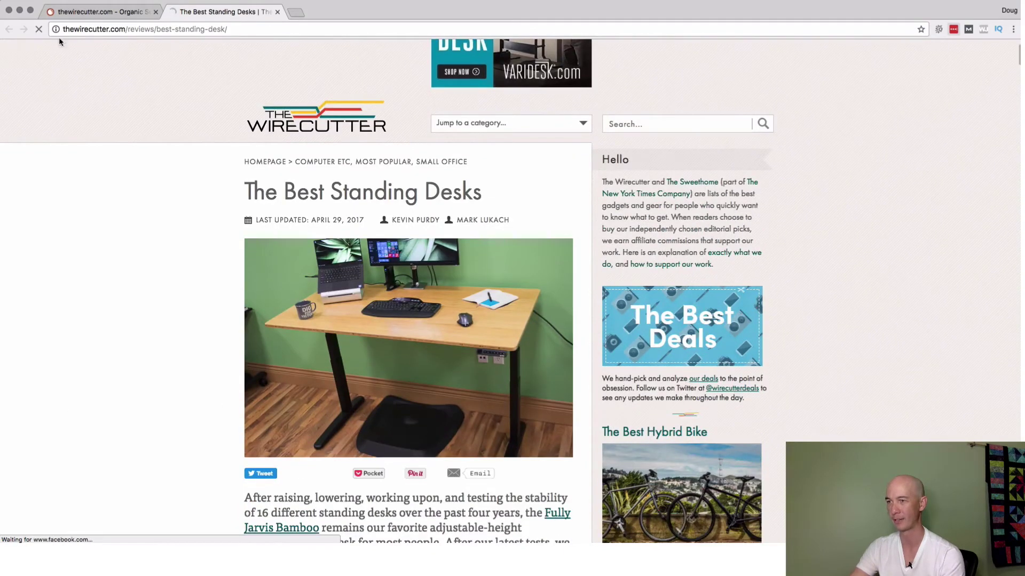
click(97, 12)
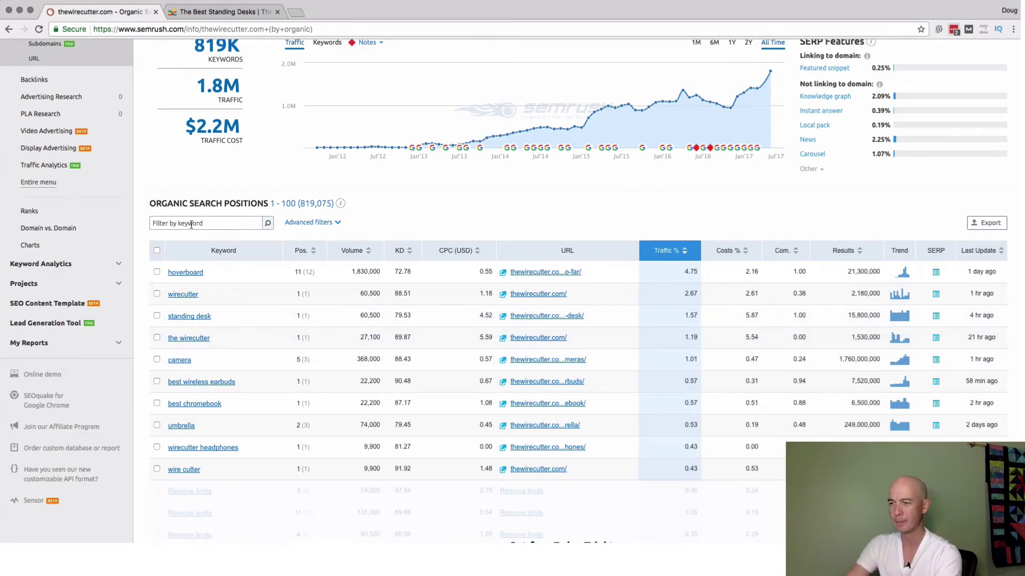
Scroll the report to show the top 10 keywords, from hoverboard to wire cutter.
scroll(211, 225, down, 5)
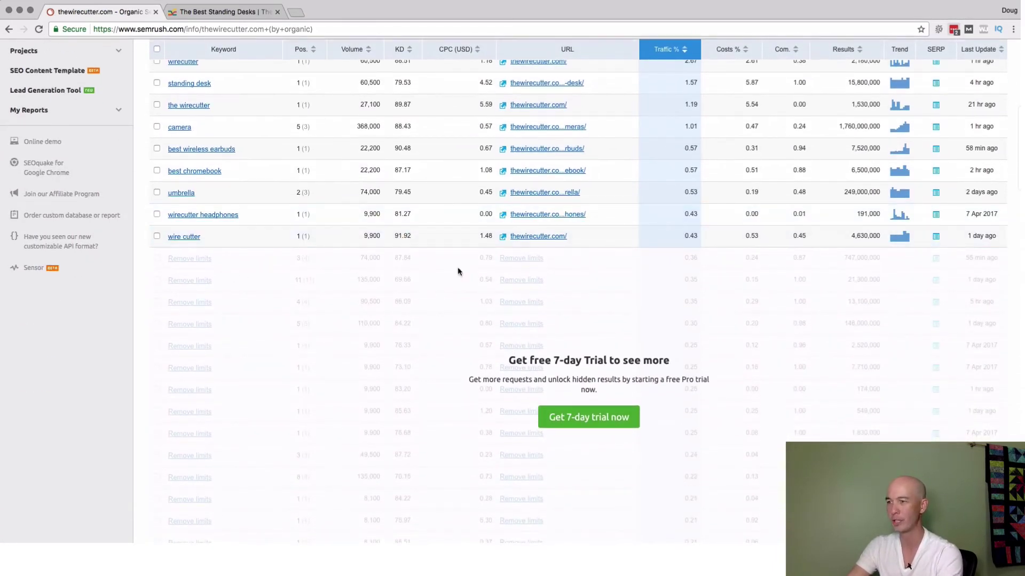
scroll(328, 268, up, 2)
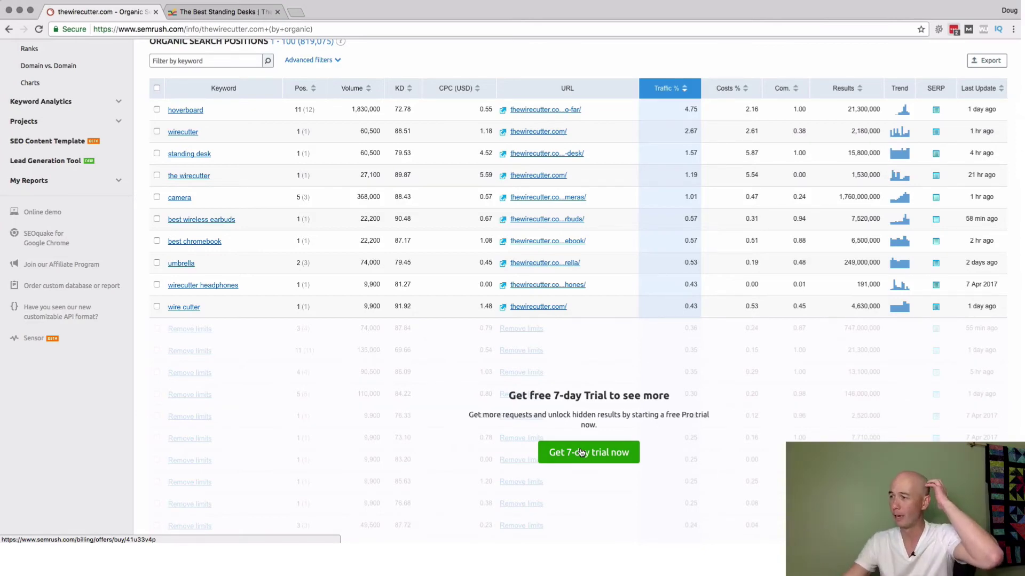
scroll(480, 428, up, 5)
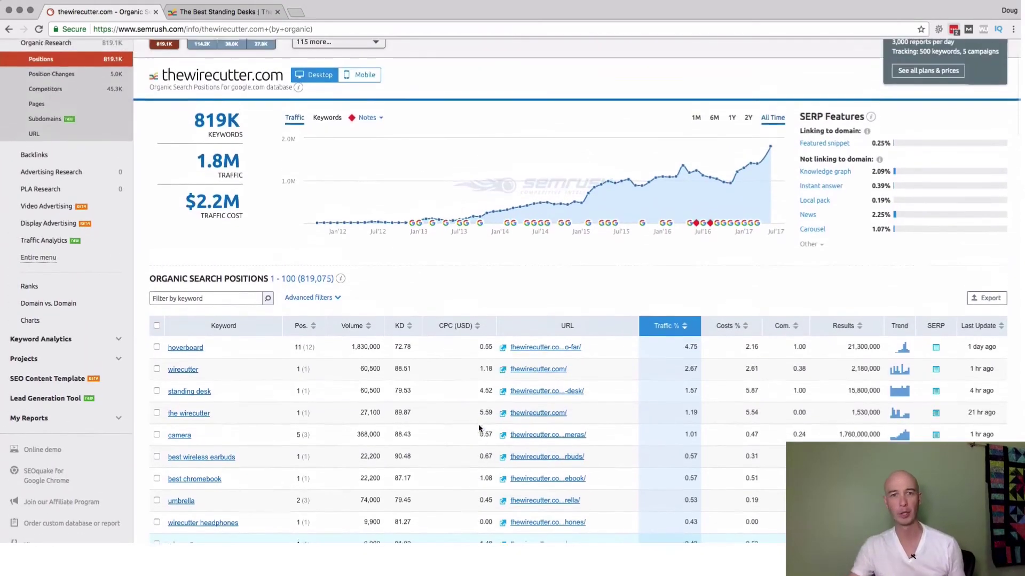
scroll(478, 428, up, 2)
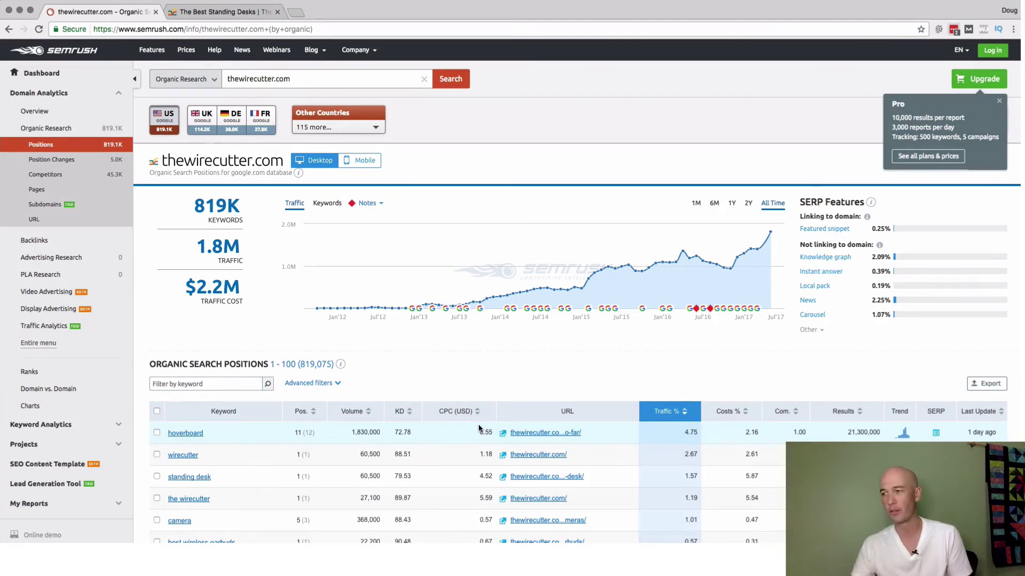
scroll(429, 381, down, 3)
scroll(400, 380, down, 1)
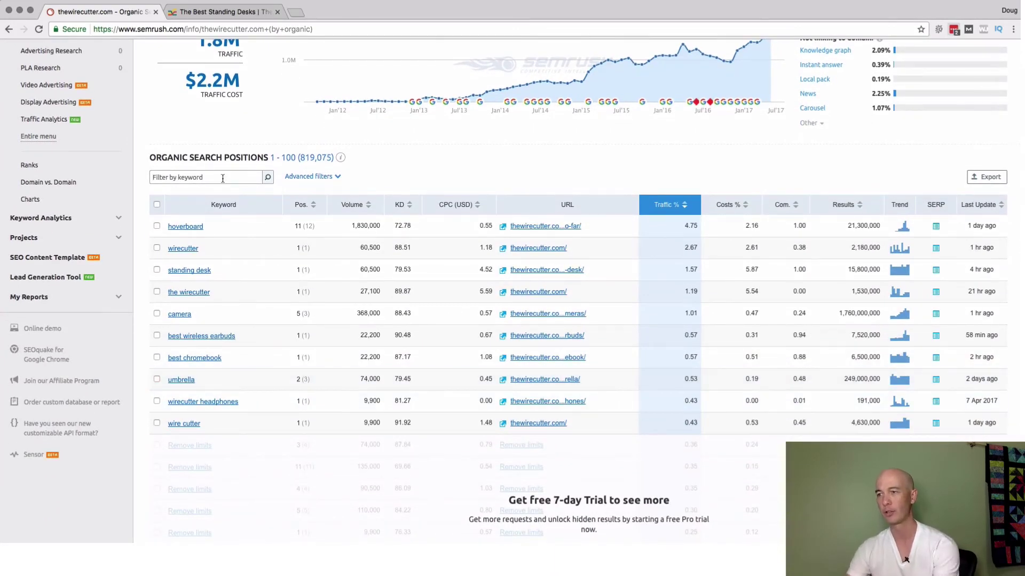
Filter the keywords by 'best', which opens the Pro membership checkout page.
text(best)
key(Return)
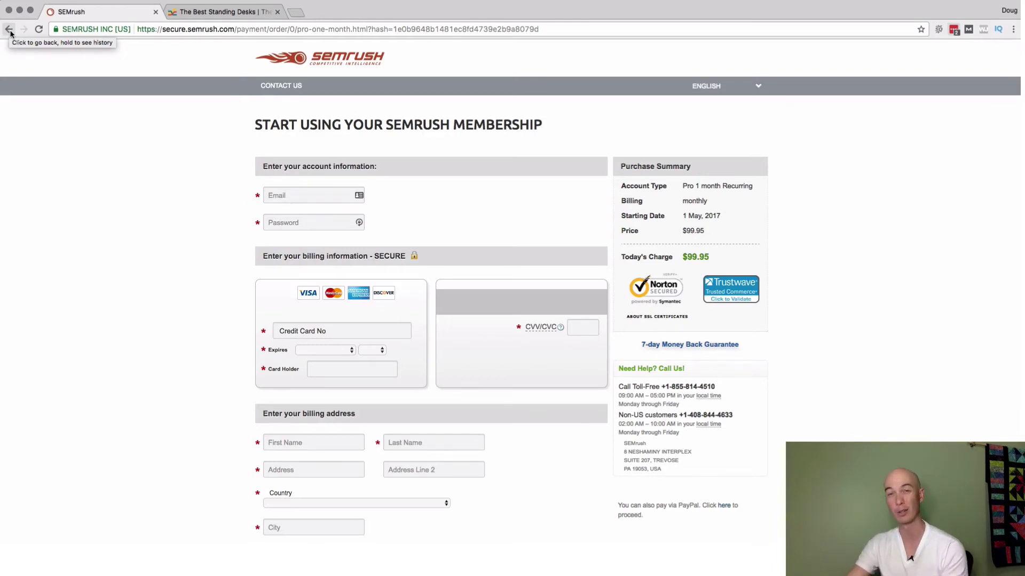
Go back in browser history to the thewirecutter.com Organic Search Positions report.
click(9, 31)
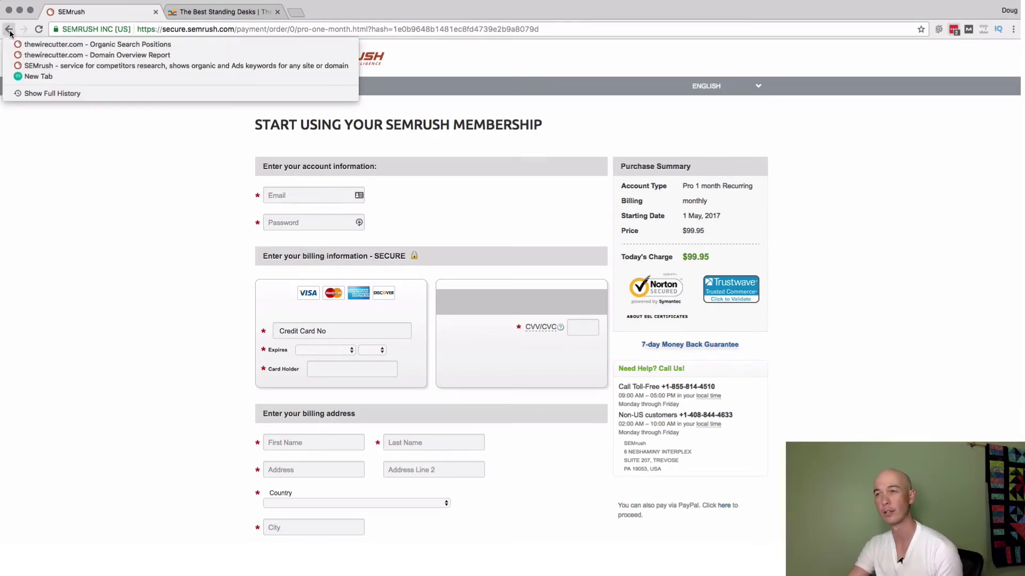
click(80, 37)
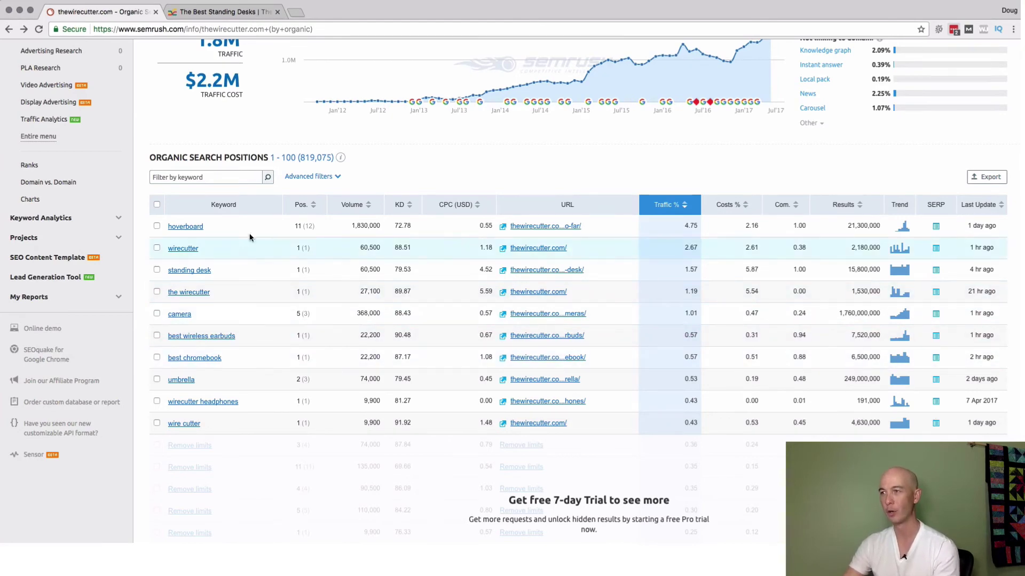
Copy the best-standing-desk article URL and run Organic Research on it, showing 2,146 keywords.
click(205, 16)
click(196, 29)
key(super+c)
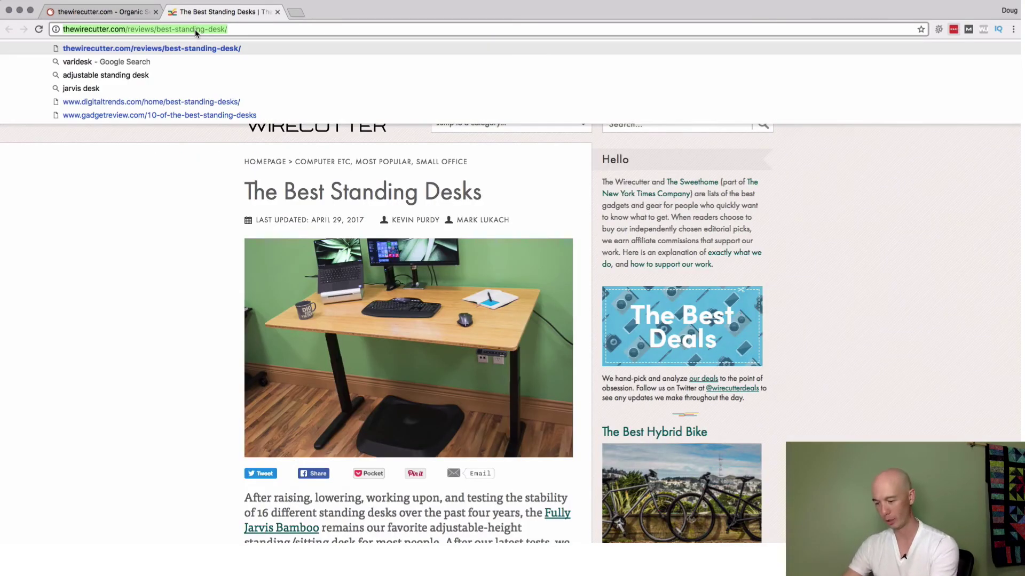
click(106, 13)
scroll(358, 123, up, 10)
click(293, 81)
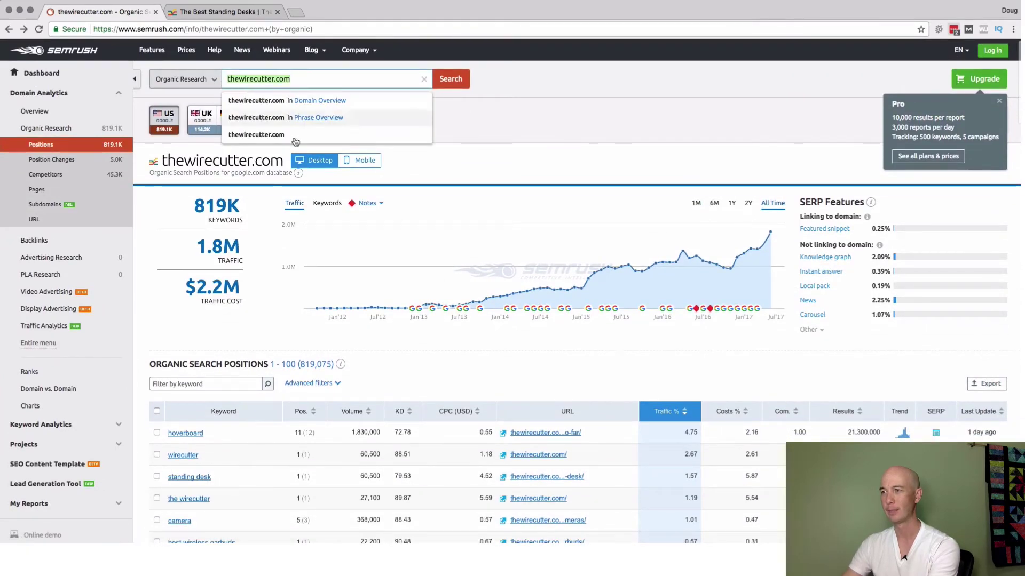
key(super+v)
click(455, 84)
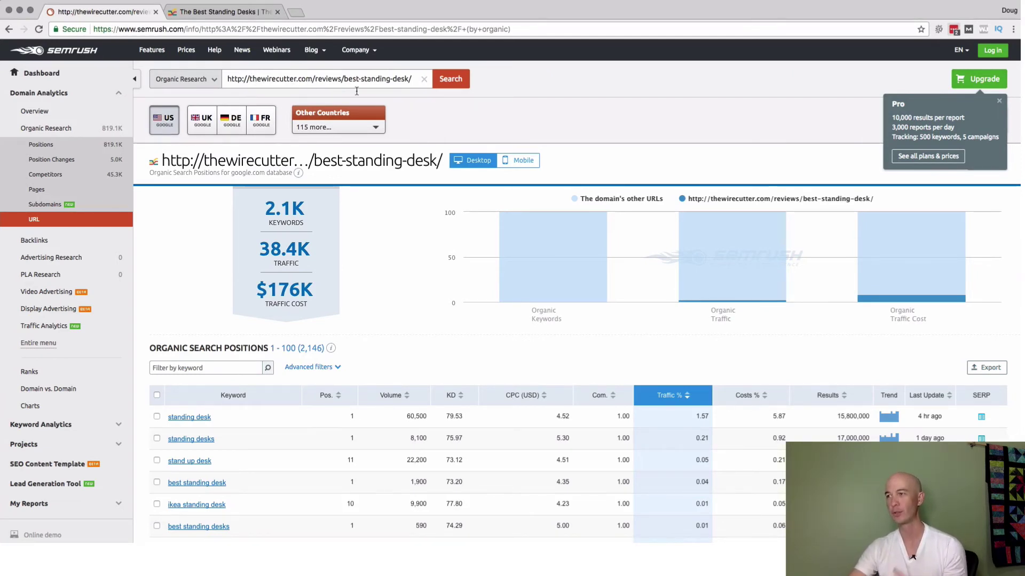
scroll(394, 216, down, 5)
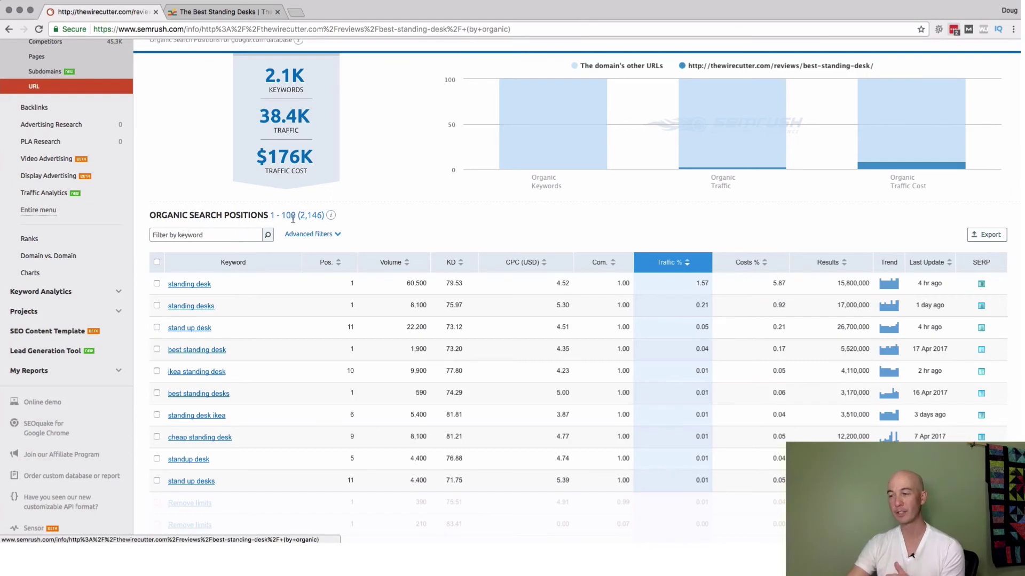
drag(301, 216, 321, 218)
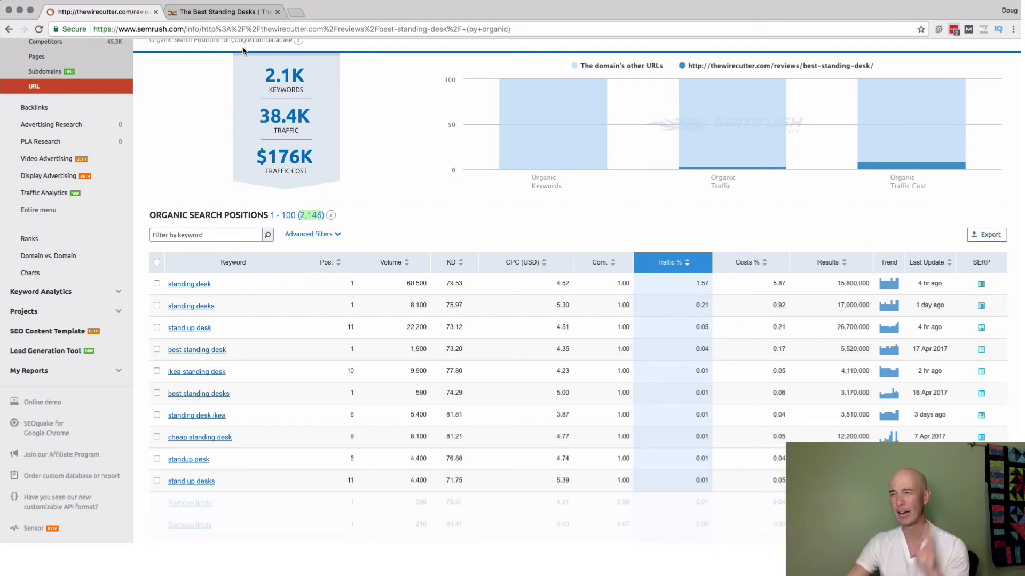
On the Wirecutter standing-desks article, bring up SEOquake showing 125 internal and 139 external links.
click(224, 12)
click(90, 278)
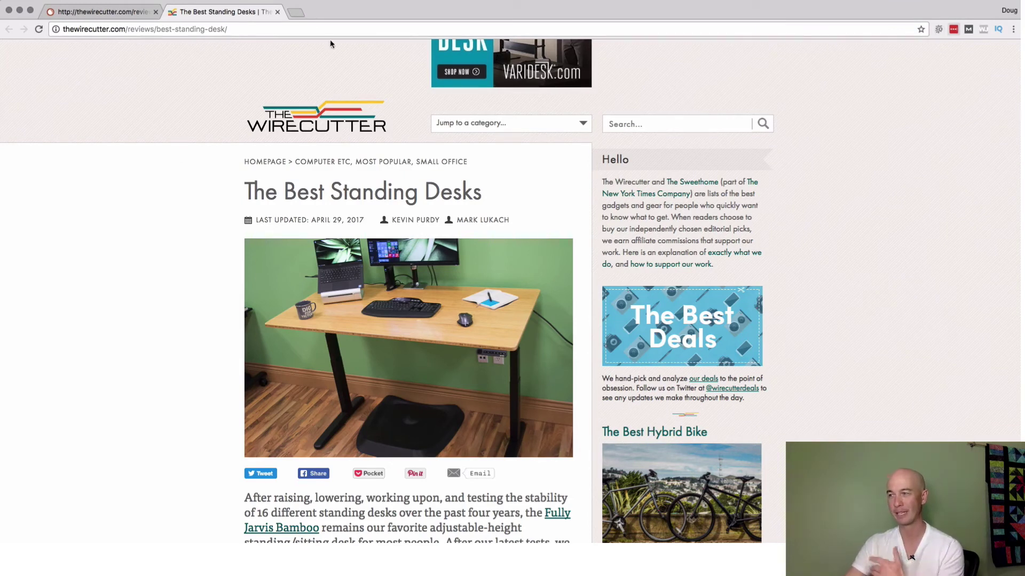
click(938, 28)
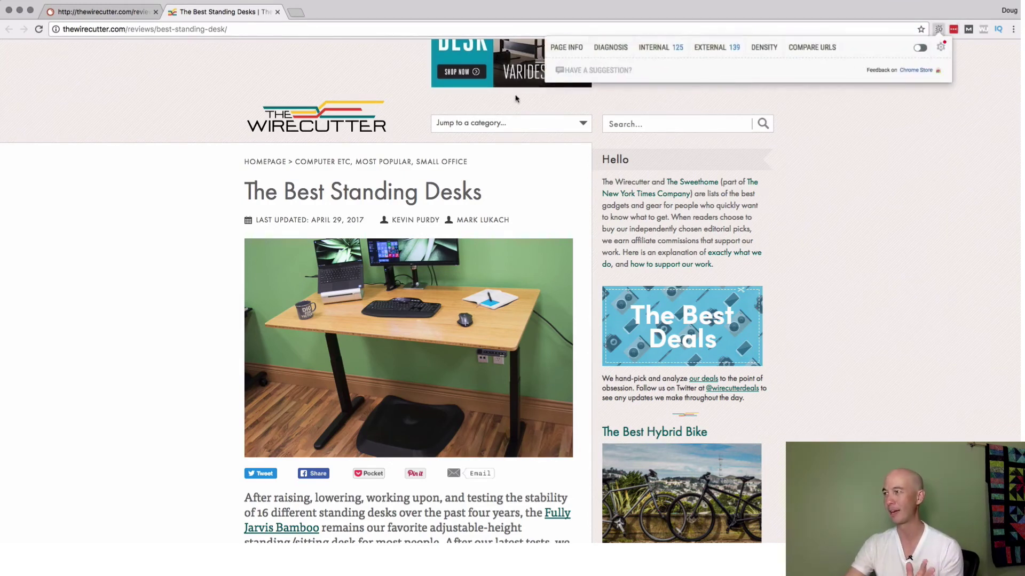
Check the article's keyword density (9,843 total words), then return to SEMrush's 2,146-keyword report.
click(764, 51)
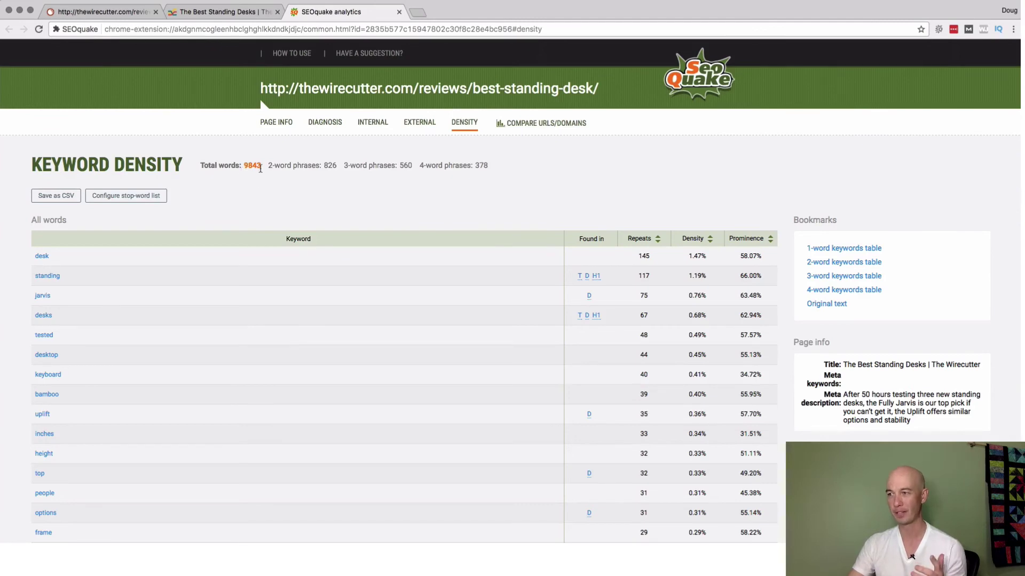
drag(261, 168, 240, 167)
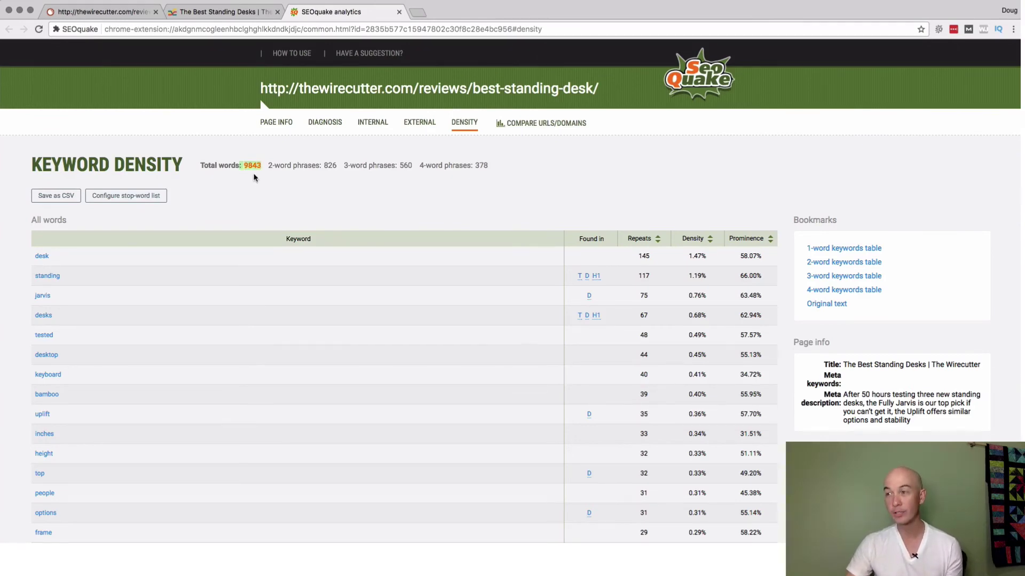
click(255, 177)
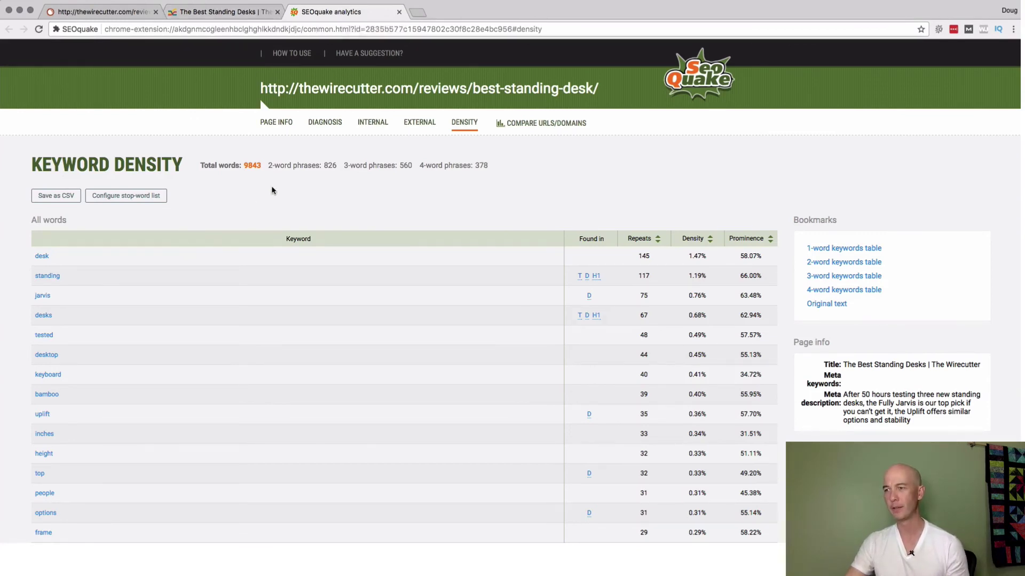
click(134, 11)
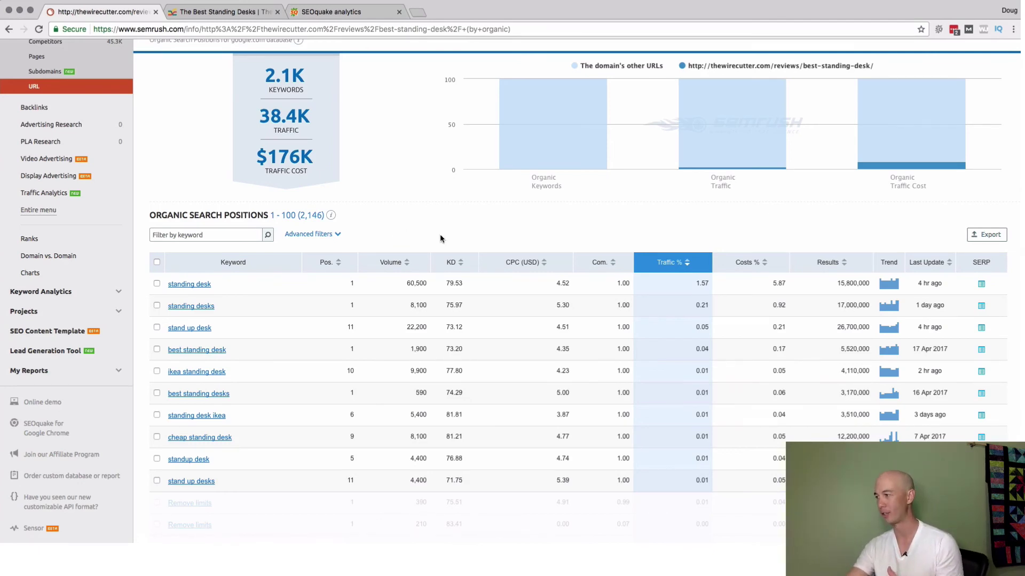
scroll(382, 241, down, 5)
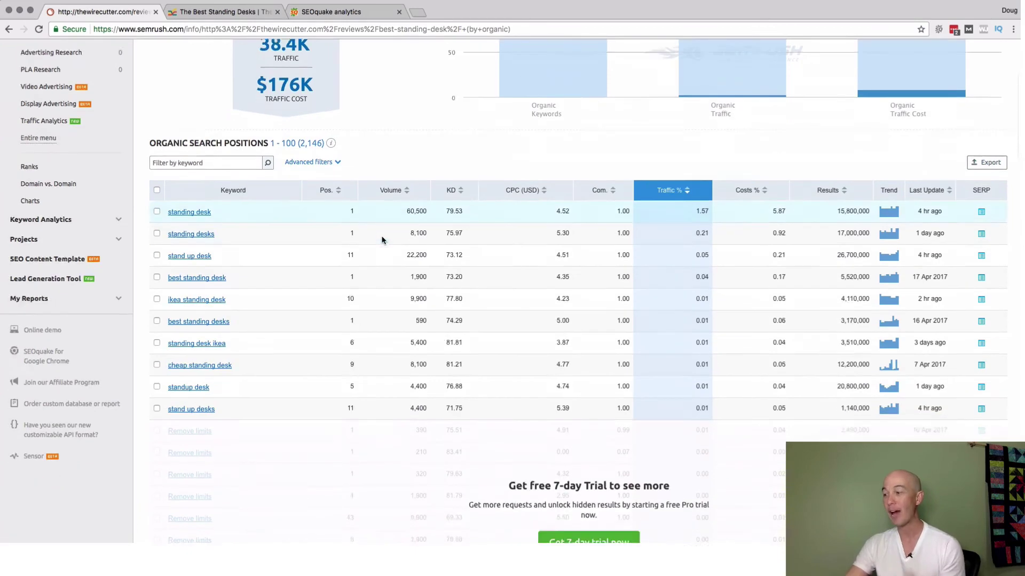
scroll(382, 240, up, 4)
scroll(382, 240, up, 1)
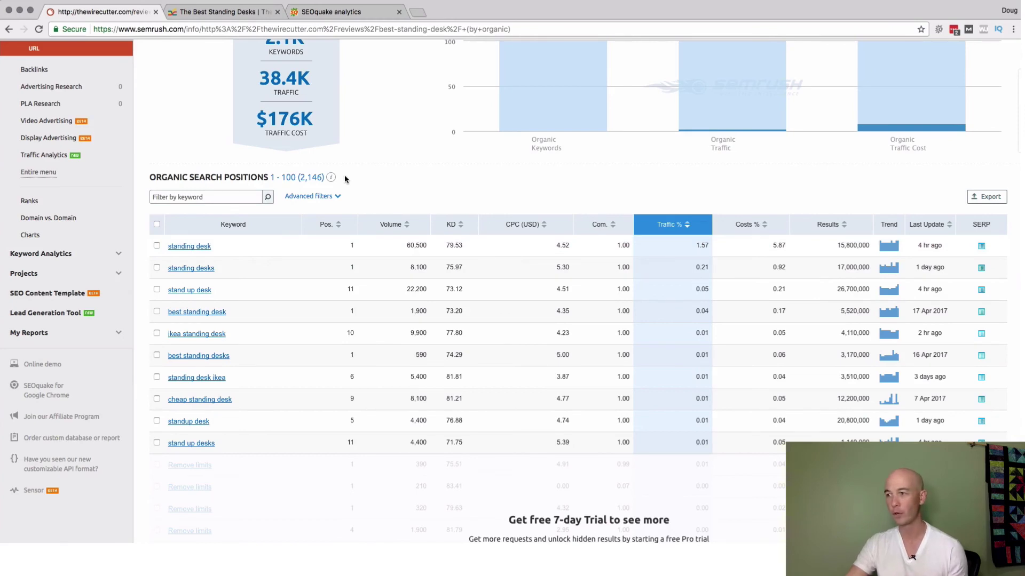
drag(300, 178, 319, 178)
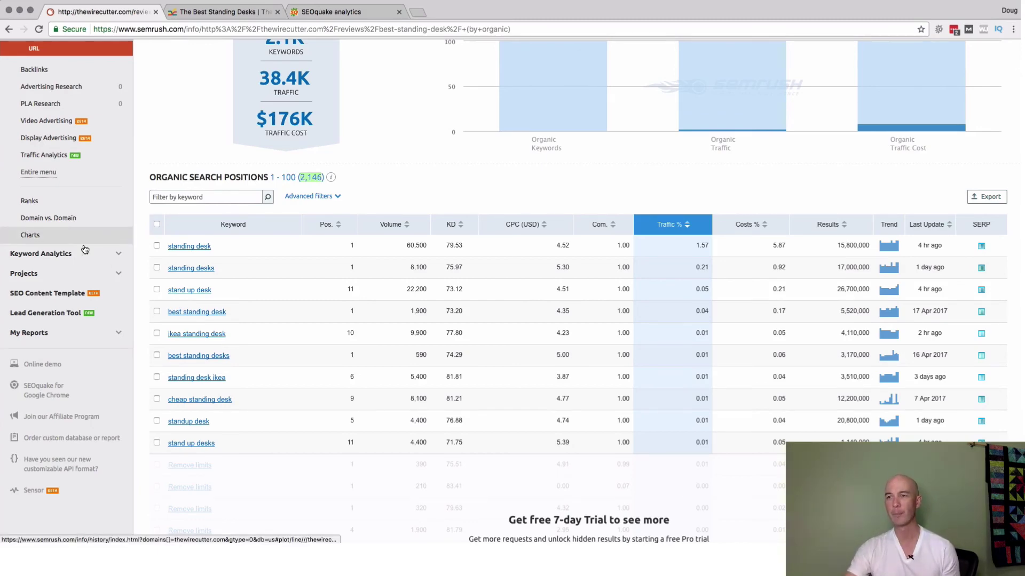
scroll(84, 249, up, 4)
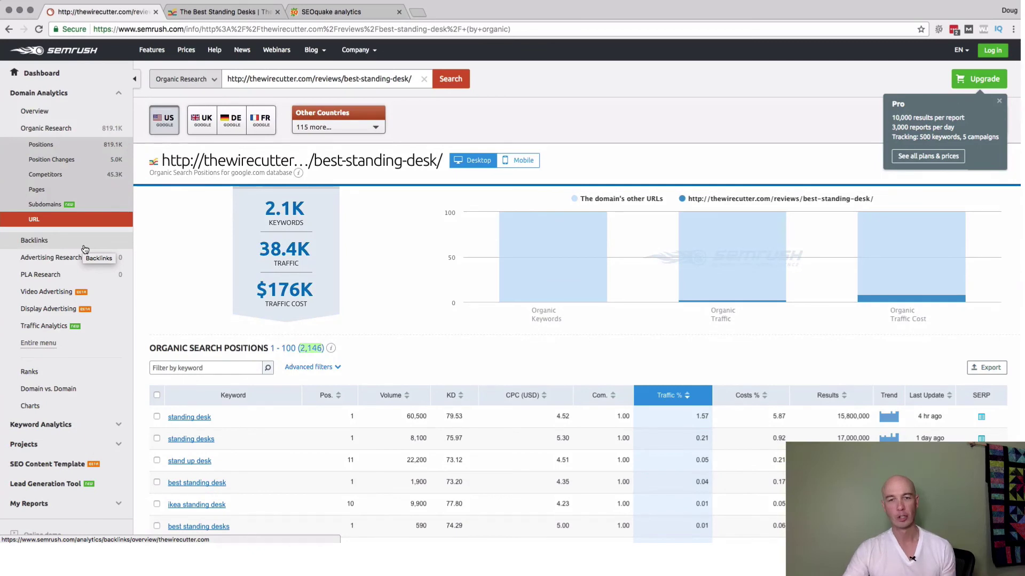